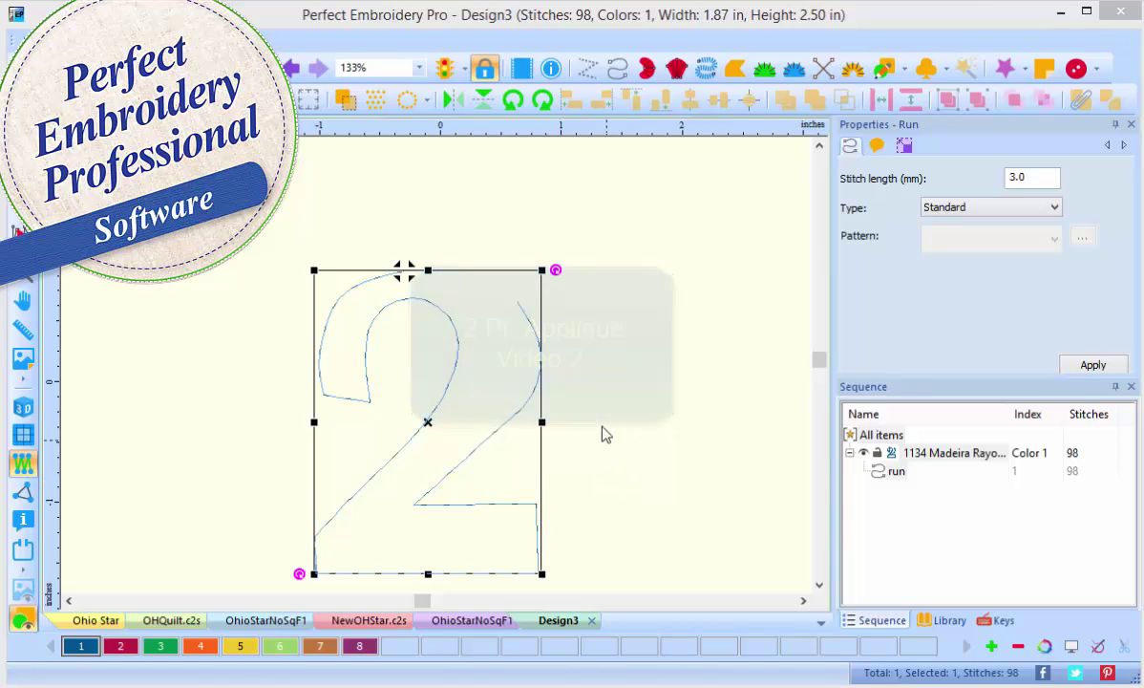
Load the crown outline image from File > Load Backdrop behind the numeral 2
{"action": "left_click", "coordinate": [31, 41]}
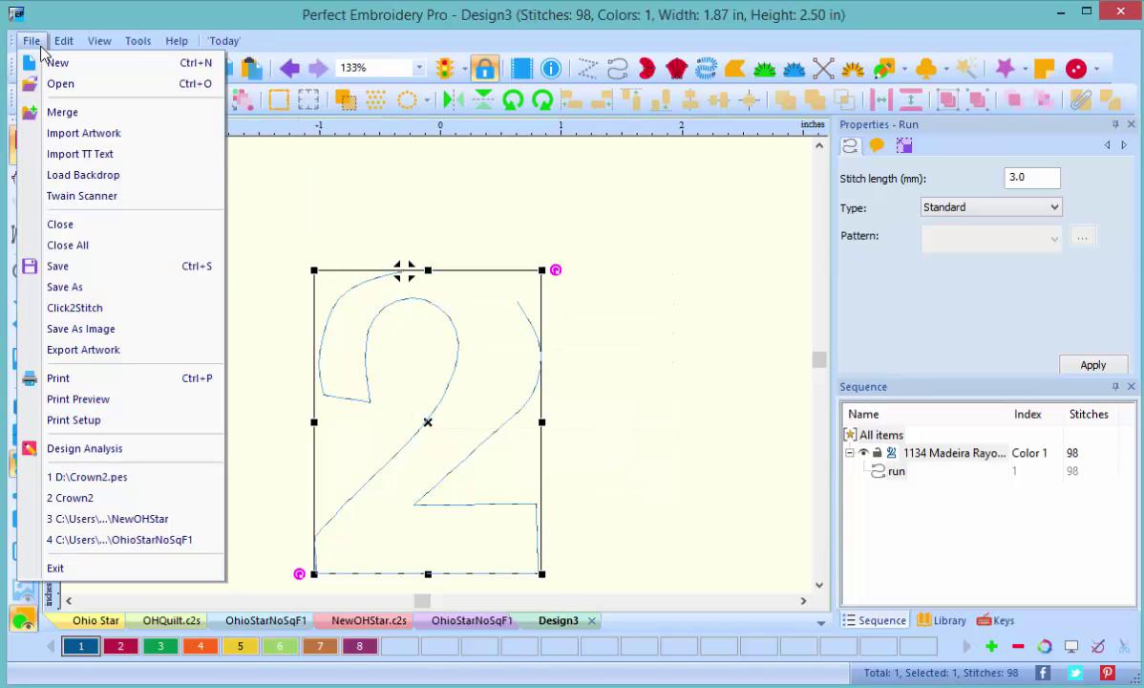
{"action": "left_click", "coordinate": [102, 185]}
{"action": "left_click", "coordinate": [377, 282]}
{"action": "left_click", "coordinate": [805, 630]}
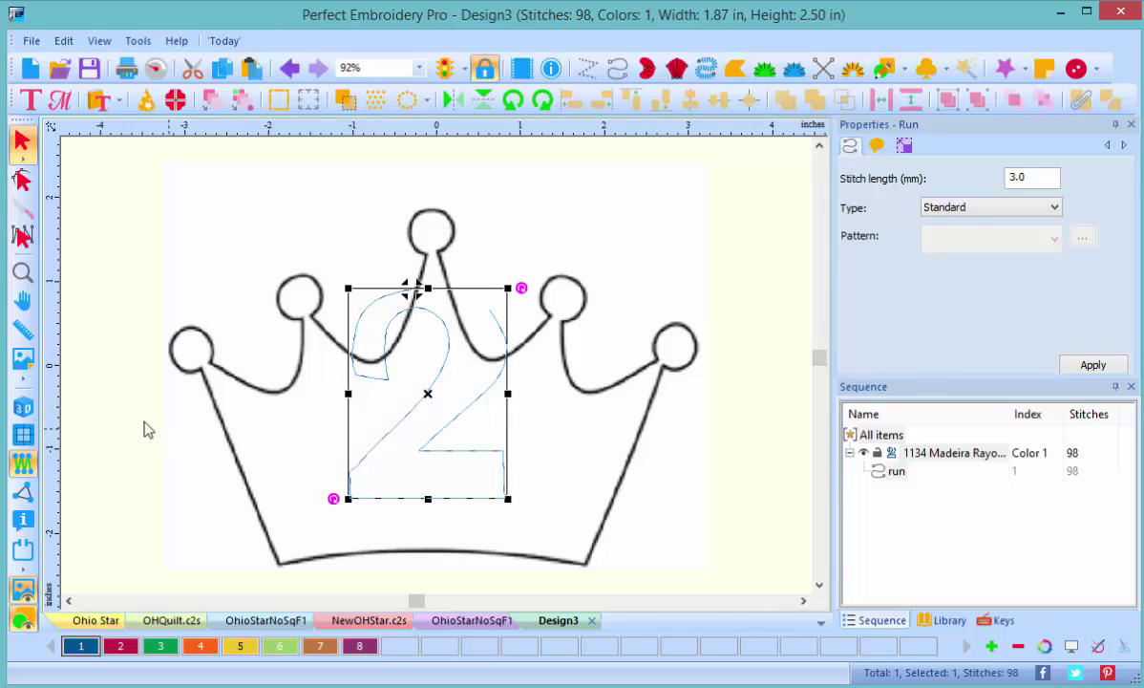
Resize the crown backdrop to 2.96 × 2.52 in and tilt it to sit atop the 2
{"action": "left_click", "coordinate": [16, 368]}
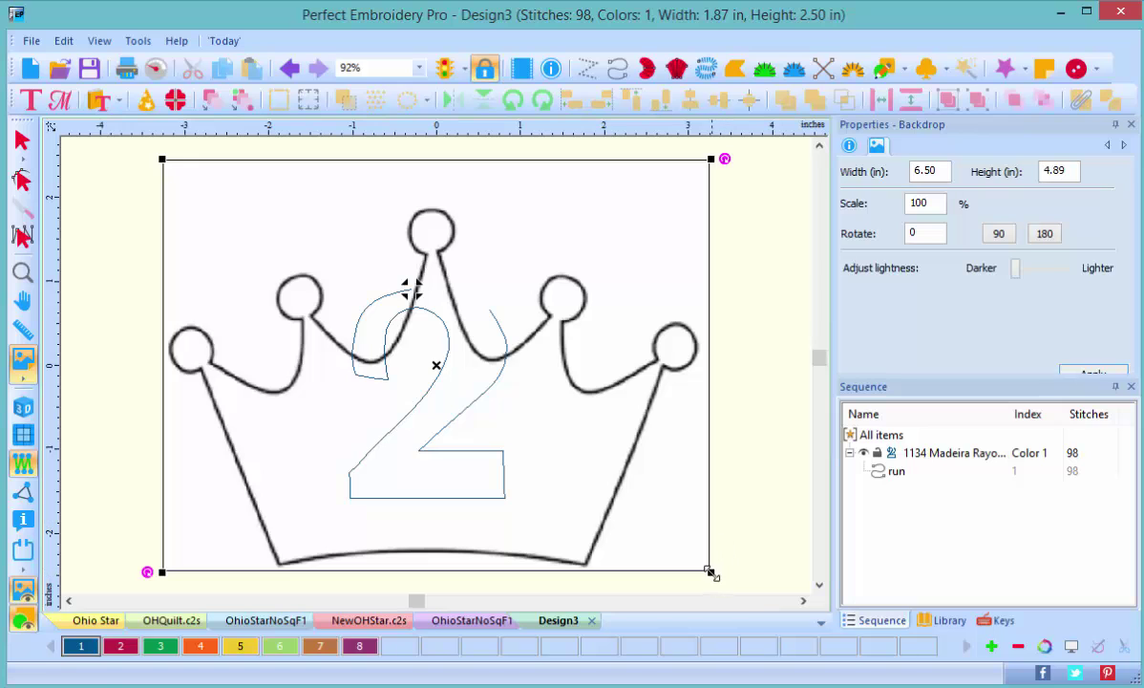
{"action": "left_click_drag", "start_coordinate": [710, 571], "coordinate": [554, 362]}
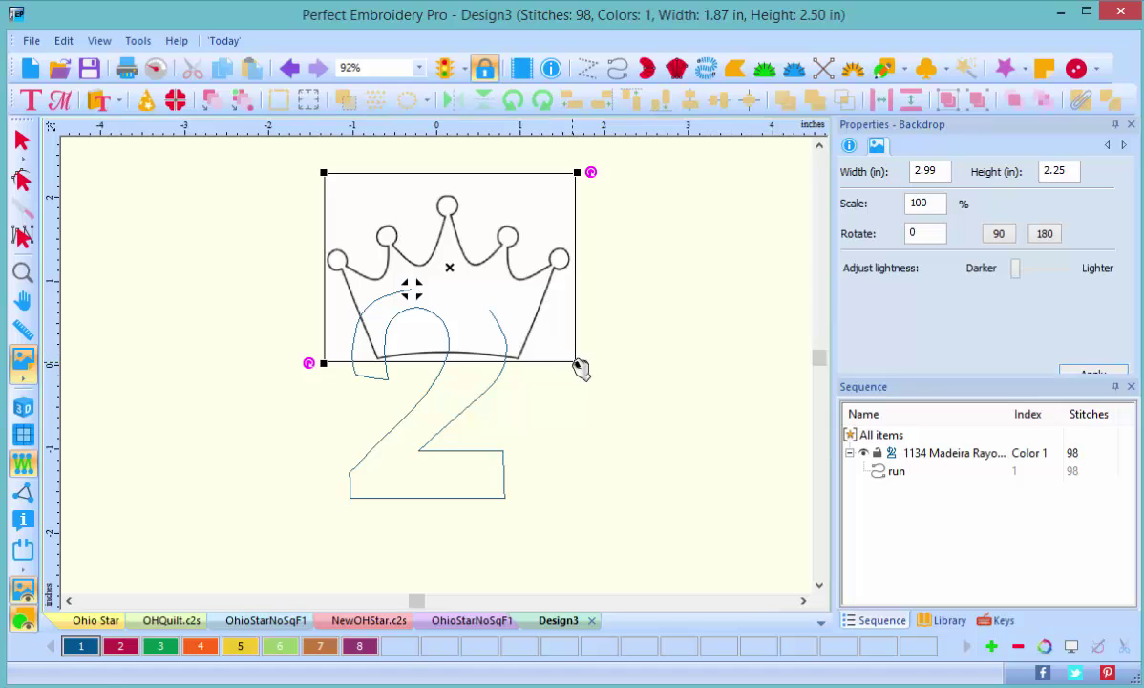
{"action": "left_click_drag", "start_coordinate": [570, 358], "coordinate": [557, 347]}
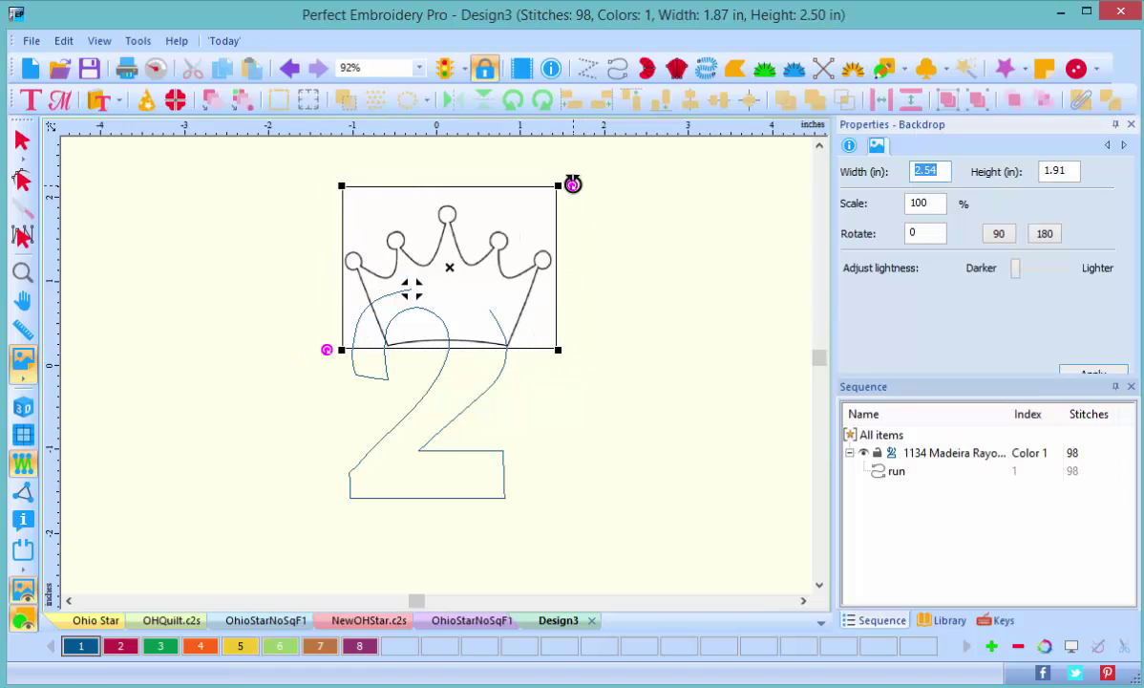
{"action": "left_click_drag", "start_coordinate": [572, 184], "coordinate": [574, 226]}
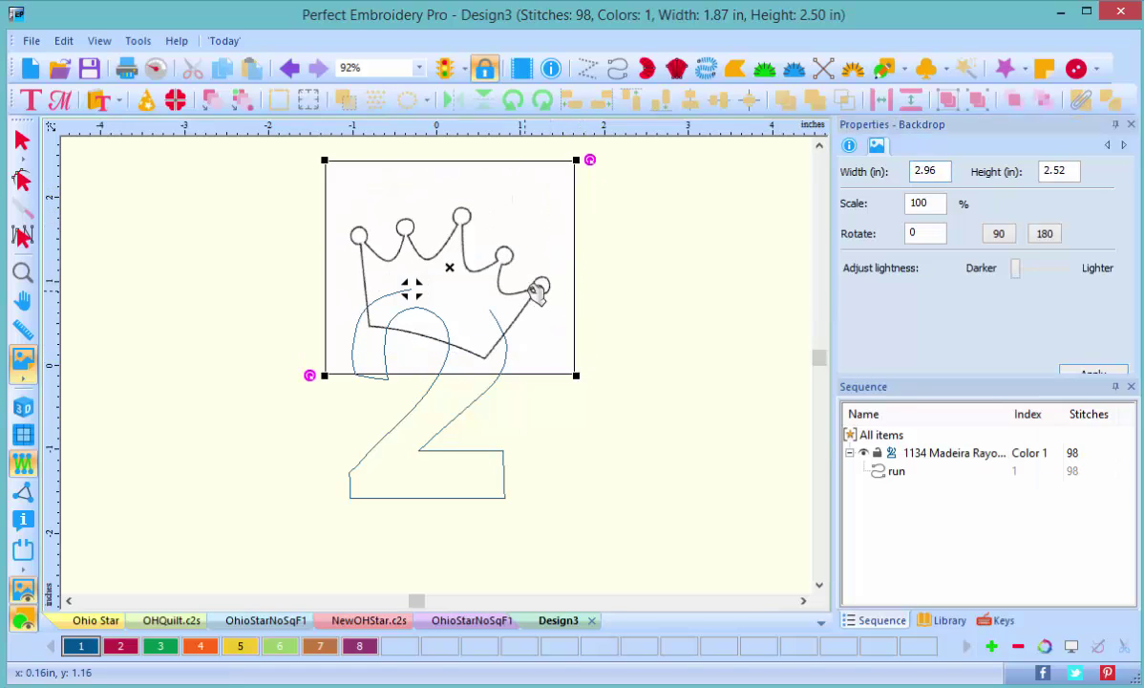
{"action": "left_click_drag", "start_coordinate": [558, 271], "coordinate": [615, 322]}
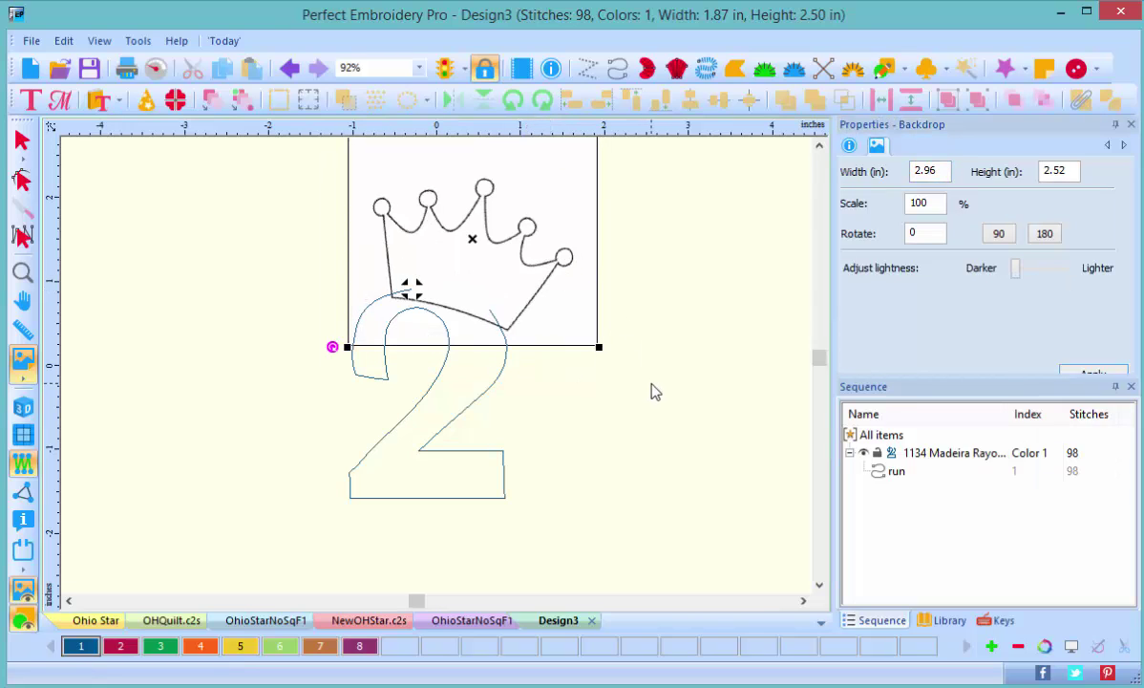
{"action": "left_click", "coordinate": [818, 148]}
Zoom in to 180% on the crown backdrop and switch to the Run stitch input tool
{"action": "scroll", "coordinate": [603, 380], "scroll_direction": "up", "scroll_amount": 4}
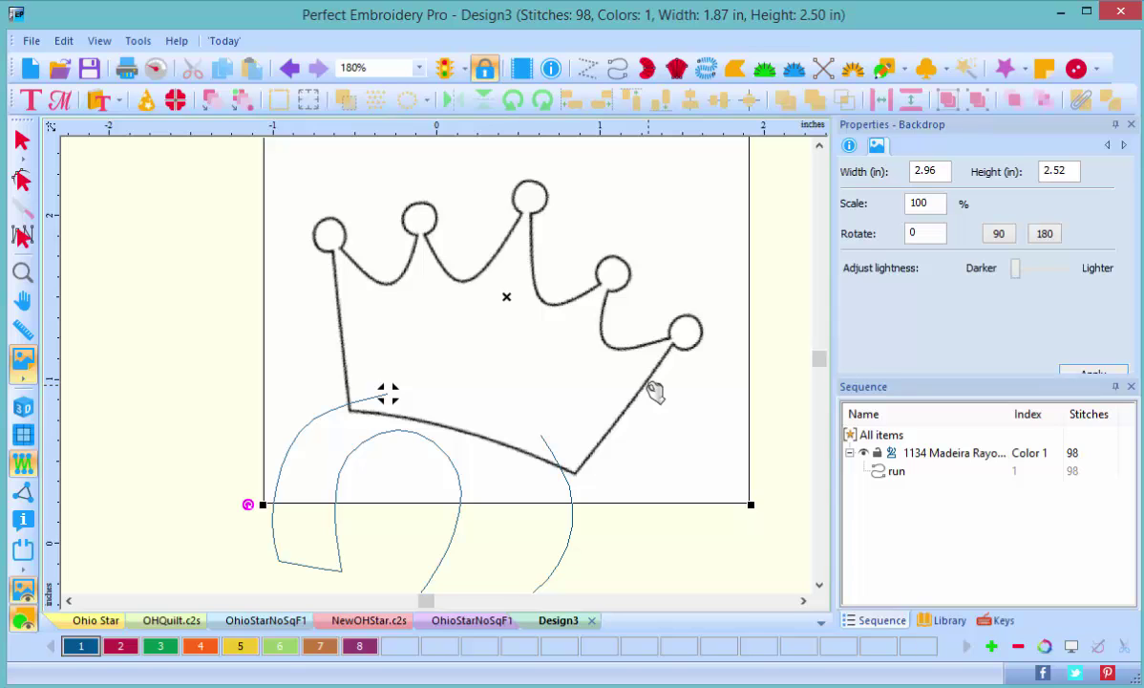
{"action": "left_click", "coordinate": [617, 69]}
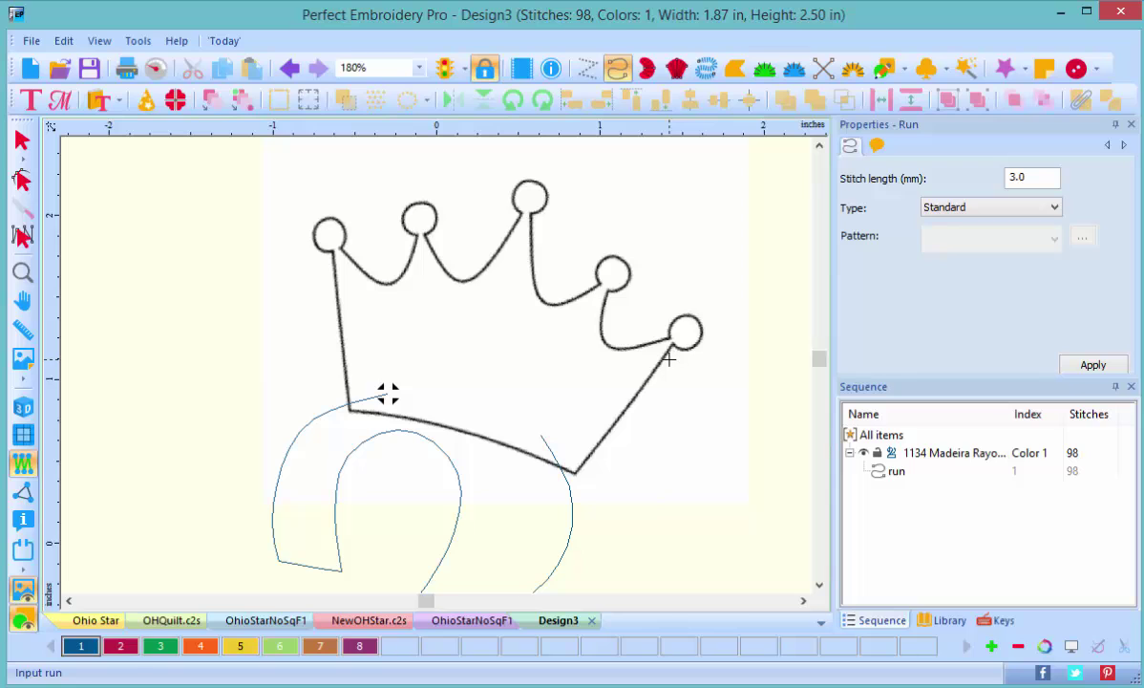
Trace the crown's right edge, base and left side, rounding the leftmost ball
{"action": "left_click", "coordinate": [668, 359]}
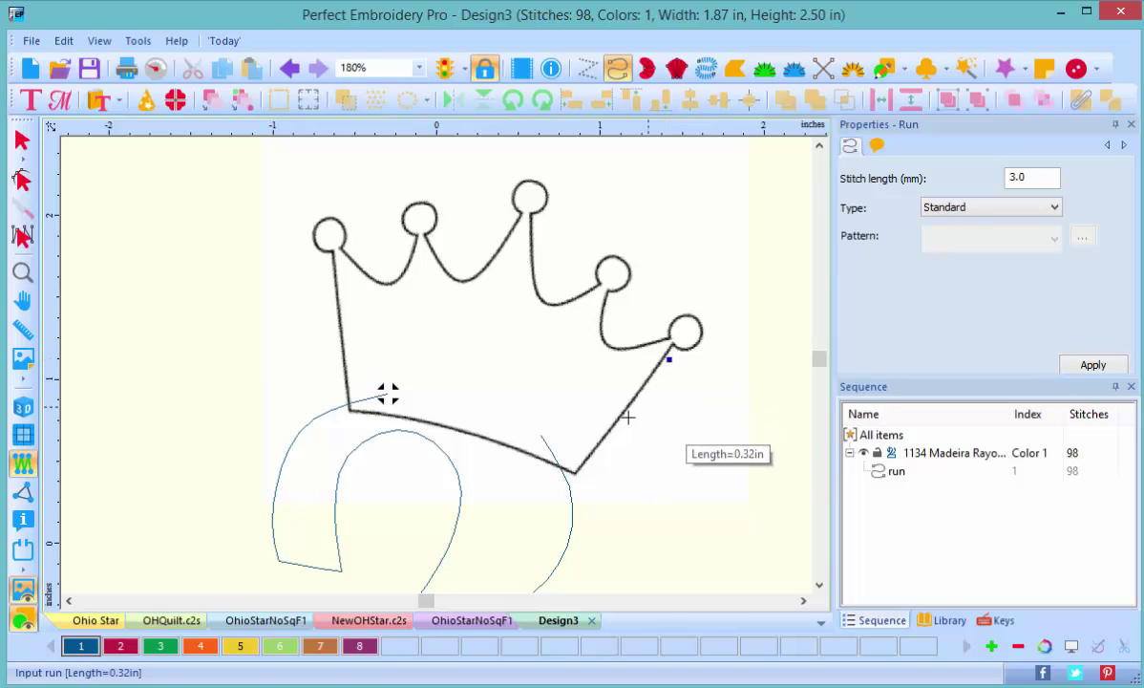
{"action": "left_click", "coordinate": [578, 471]}
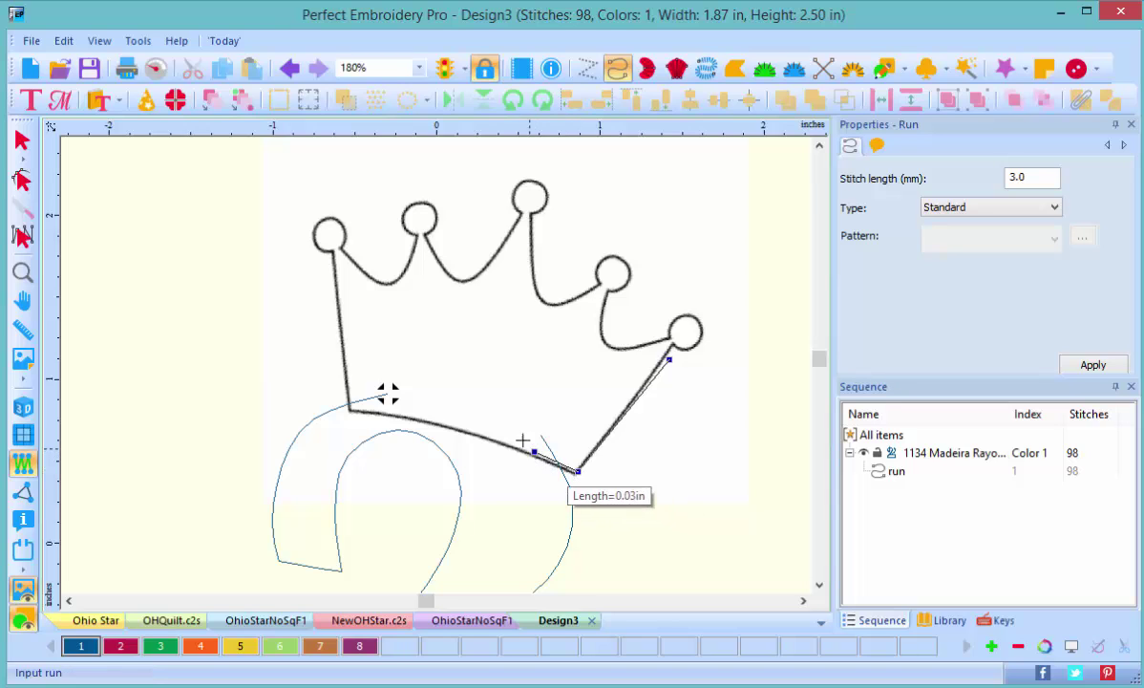
{"action": "left_click", "coordinate": [483, 414]}
{"action": "left_click", "coordinate": [351, 408]}
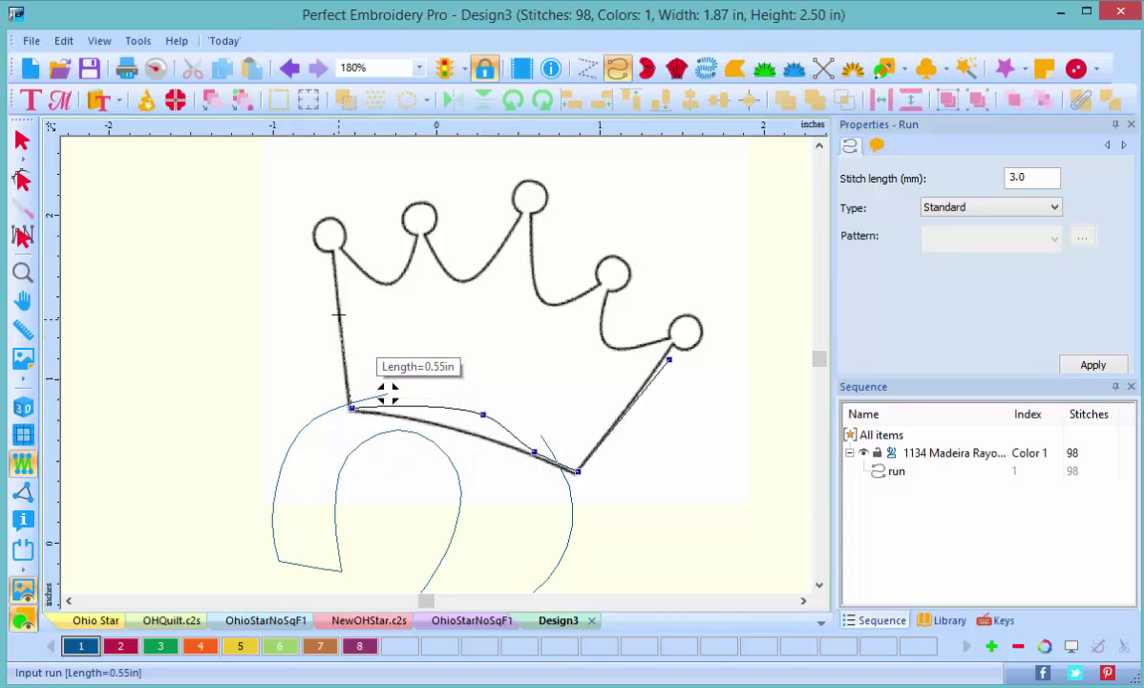
{"action": "left_click", "coordinate": [322, 266]}
{"action": "left_click", "coordinate": [300, 249]}
{"action": "left_click", "coordinate": [314, 206]}
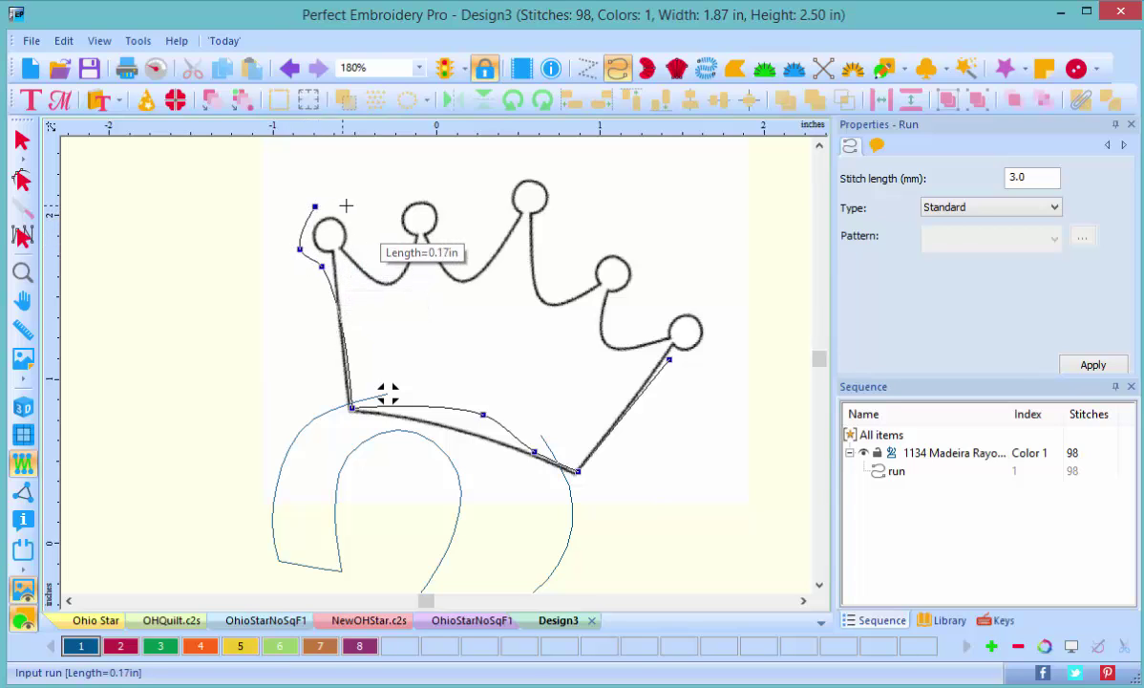
{"action": "left_click", "coordinate": [353, 219]}
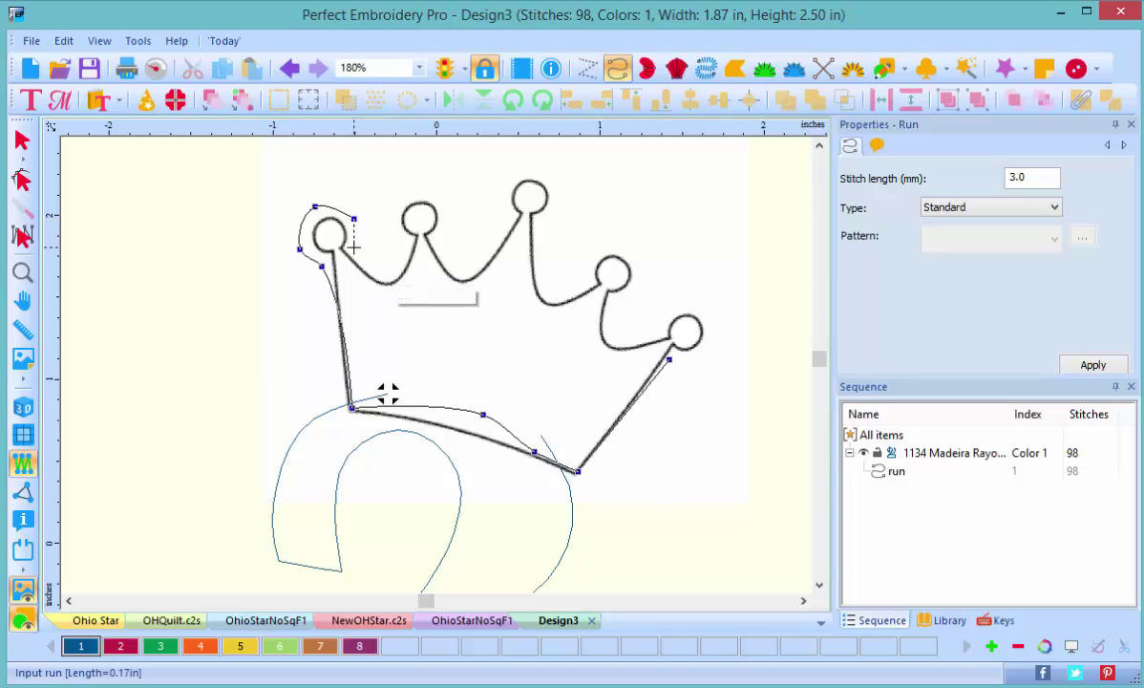
{"action": "left_click", "coordinate": [354, 247]}
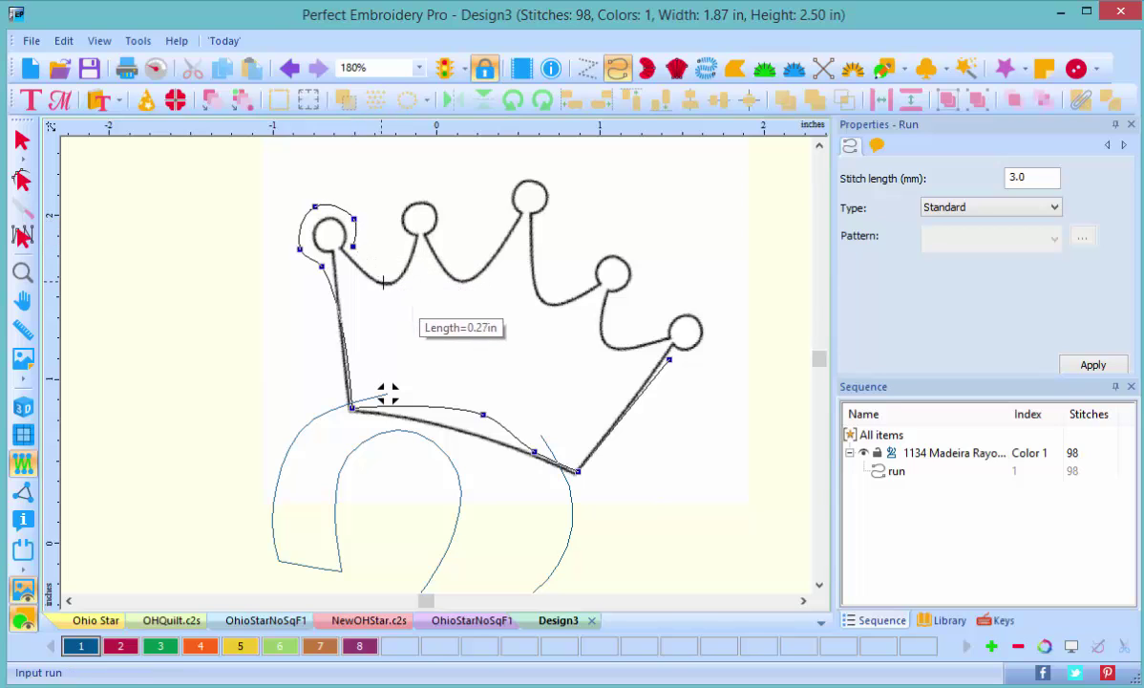
{"action": "left_click", "coordinate": [385, 283]}
Continue the run over the second ball and the tallest middle ball of the crown
{"action": "left_click", "coordinate": [407, 248]}
{"action": "left_click", "coordinate": [384, 222]}
{"action": "left_click", "coordinate": [417, 188]}
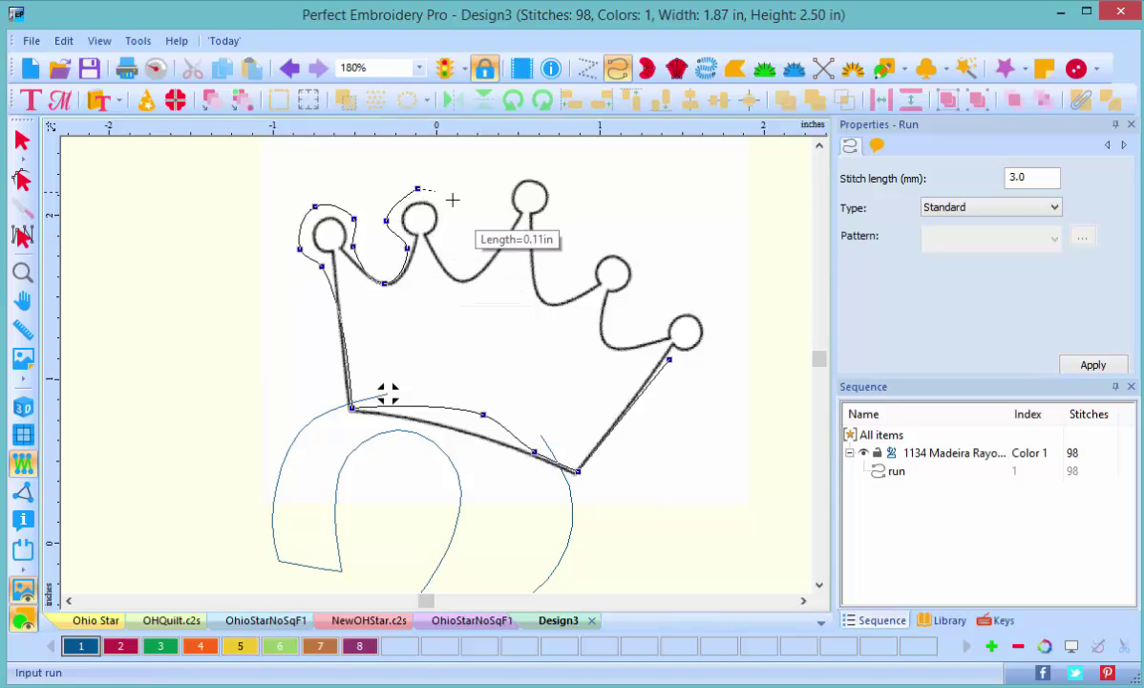
{"action": "left_click", "coordinate": [449, 214]}
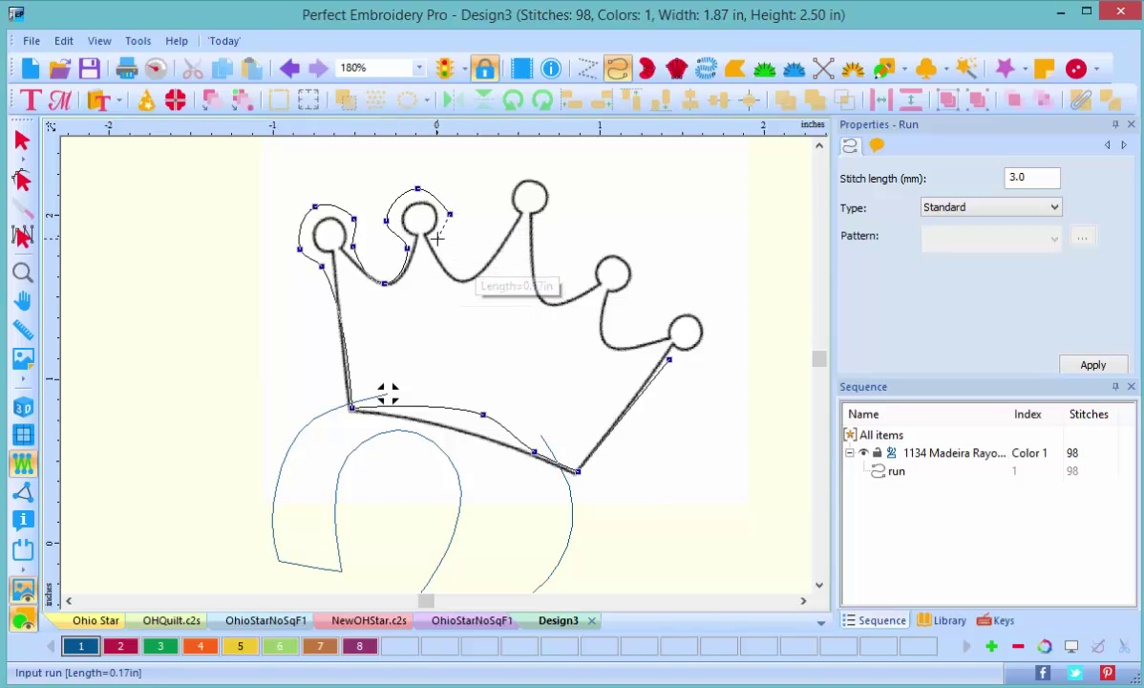
{"action": "left_click", "coordinate": [438, 238]}
{"action": "left_click", "coordinate": [455, 279]}
{"action": "left_click", "coordinate": [490, 263]}
{"action": "left_click", "coordinate": [508, 231]}
{"action": "left_click", "coordinate": [516, 222]}
{"action": "left_click", "coordinate": [502, 195]}
{"action": "left_click", "coordinate": [536, 168]}
{"action": "left_click", "coordinate": [557, 203]}
{"action": "left_click", "coordinate": [540, 221]}
{"action": "left_click", "coordinate": [538, 253]}
{"action": "left_click", "coordinate": [549, 295]}
{"action": "left_click", "coordinate": [588, 283]}
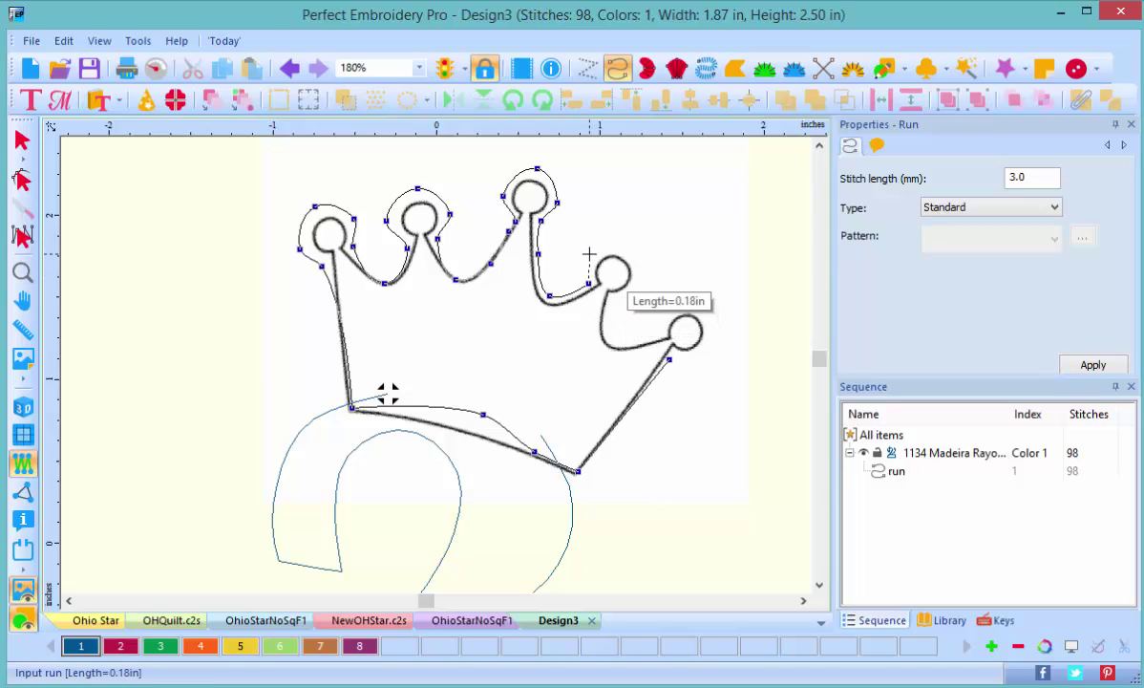
Round the fourth and rightmost balls and close the 111-stitch run near the start
{"action": "left_click", "coordinate": [589, 254]}
{"action": "left_click", "coordinate": [630, 238]}
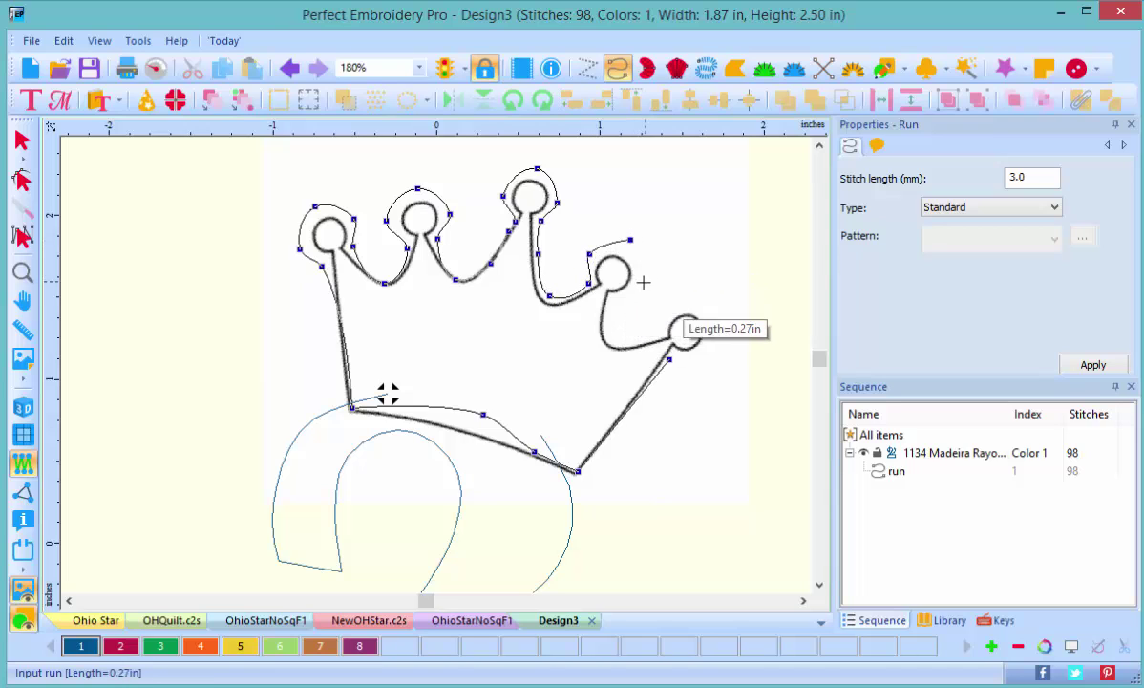
{"action": "left_click", "coordinate": [642, 279]}
{"action": "left_click", "coordinate": [615, 299]}
{"action": "left_click", "coordinate": [604, 319]}
{"action": "left_click", "coordinate": [614, 348]}
{"action": "left_click", "coordinate": [654, 329]}
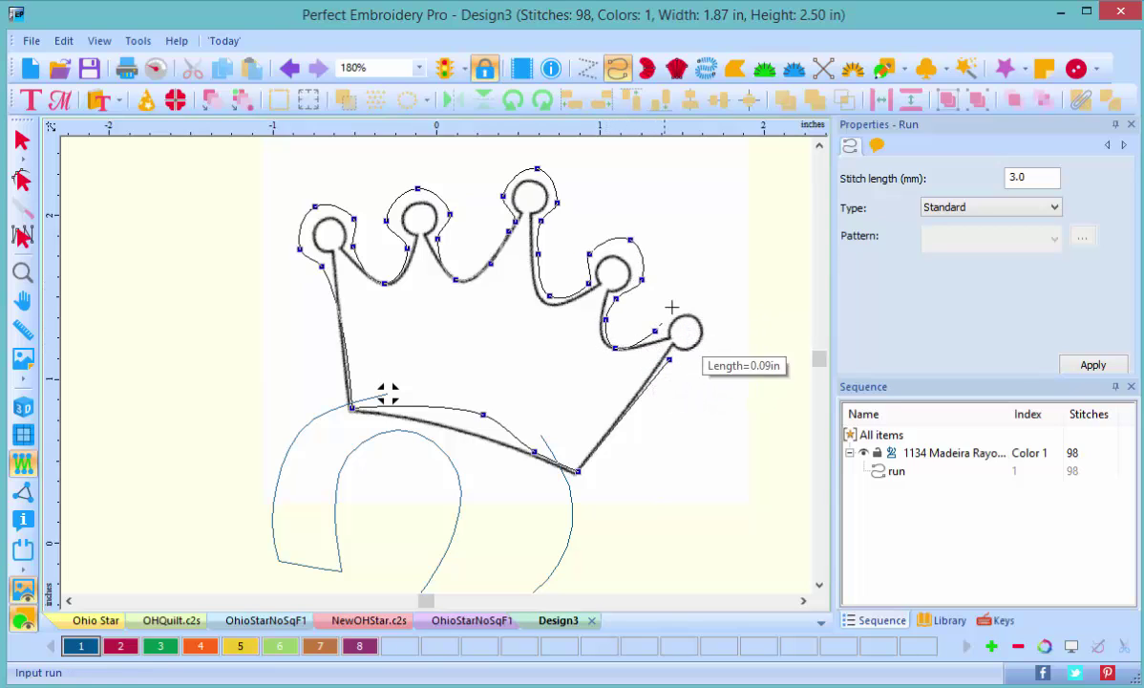
{"action": "left_click", "coordinate": [670, 308]}
{"action": "left_click", "coordinate": [705, 311]}
{"action": "left_click", "coordinate": [709, 353]}
{"action": "left_click", "coordinate": [670, 360]}
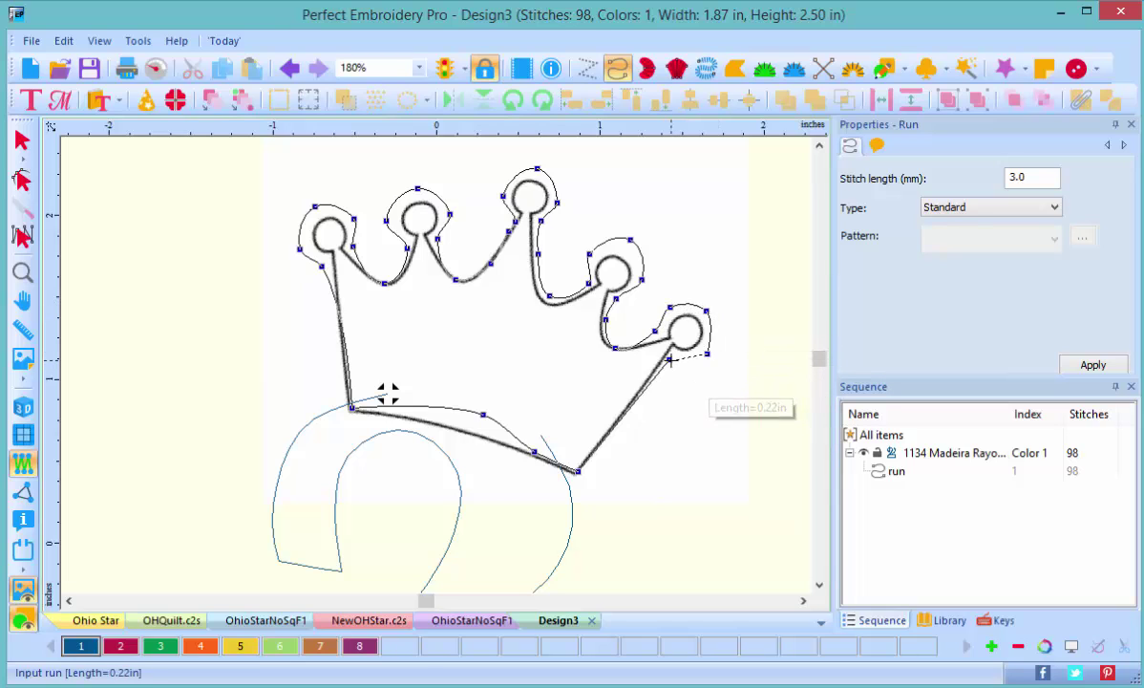
{"action": "key", "text": "Return"}
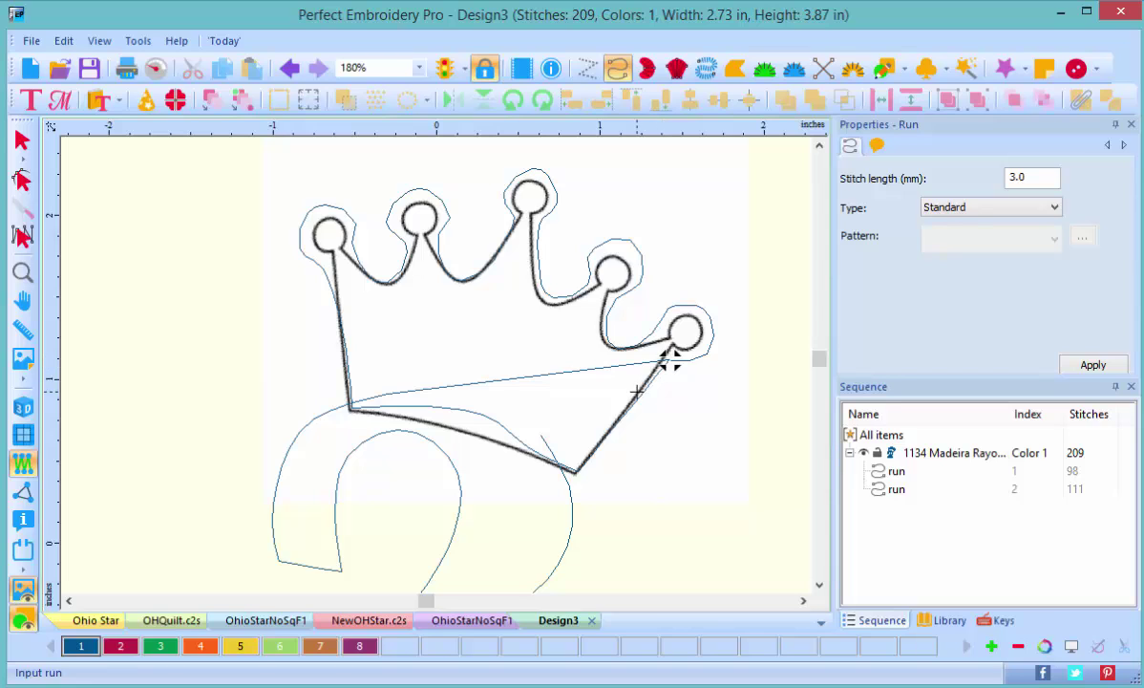
Select the crown backdrop image with the Backdrop Tool and remove it from the canvas
{"action": "left_click", "coordinate": [23, 359]}
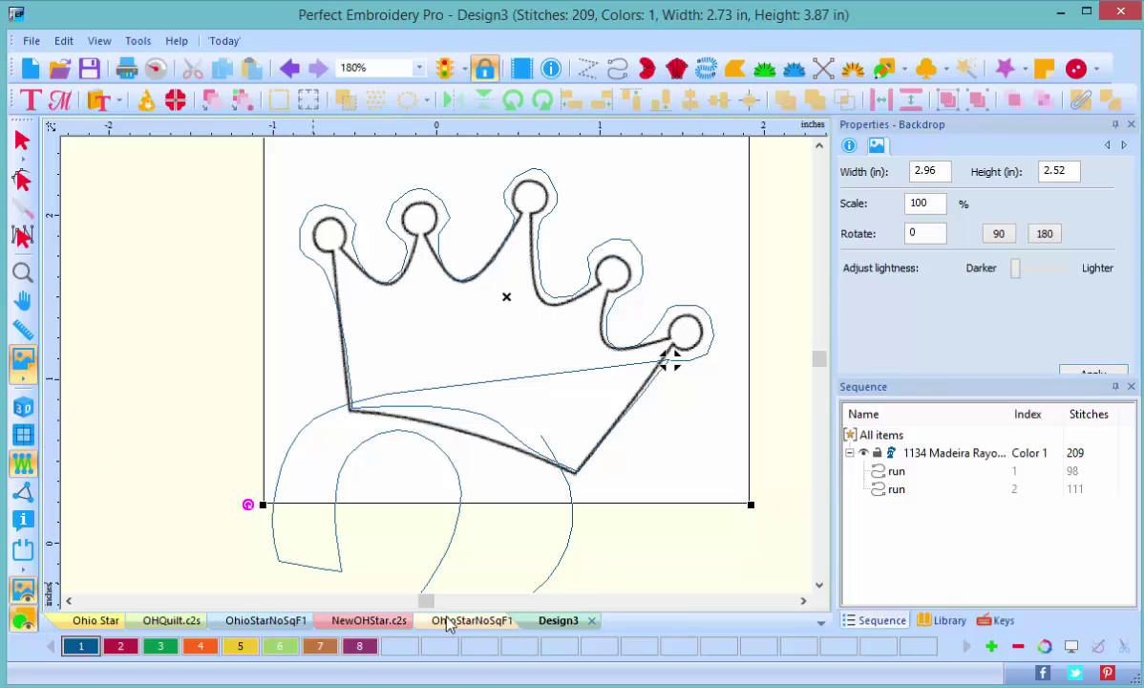
{"action": "key", "text": "Escape"}
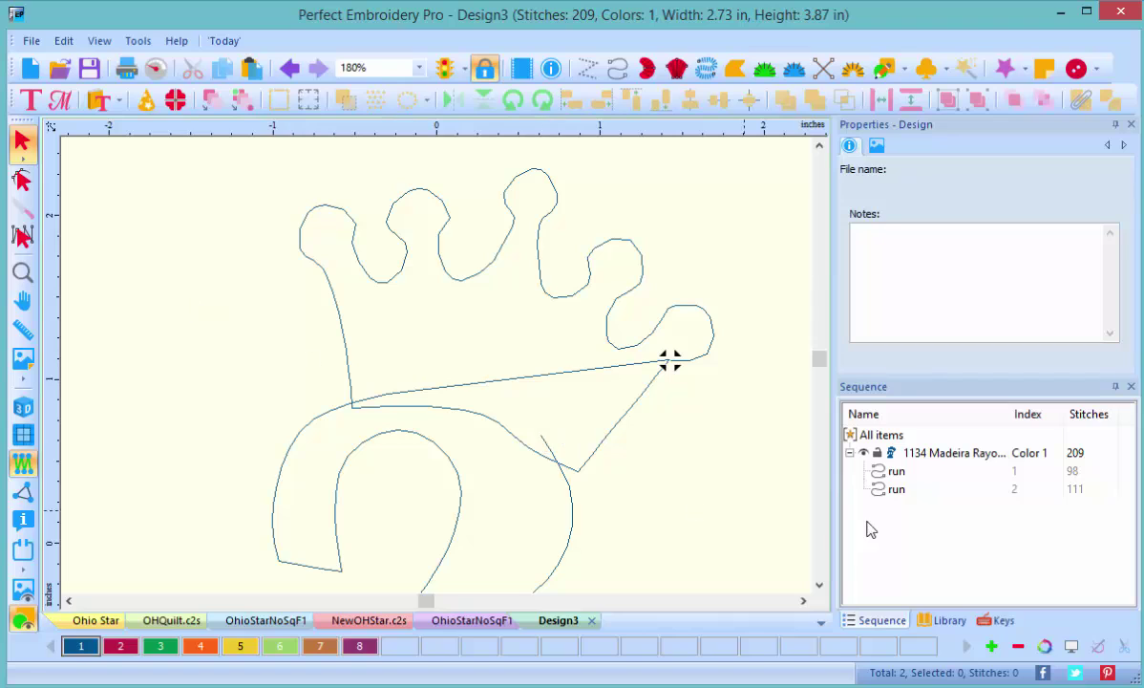
Set the crown run to Color 2 so it stitches red as its own object
{"action": "left_click", "coordinate": [898, 491]}
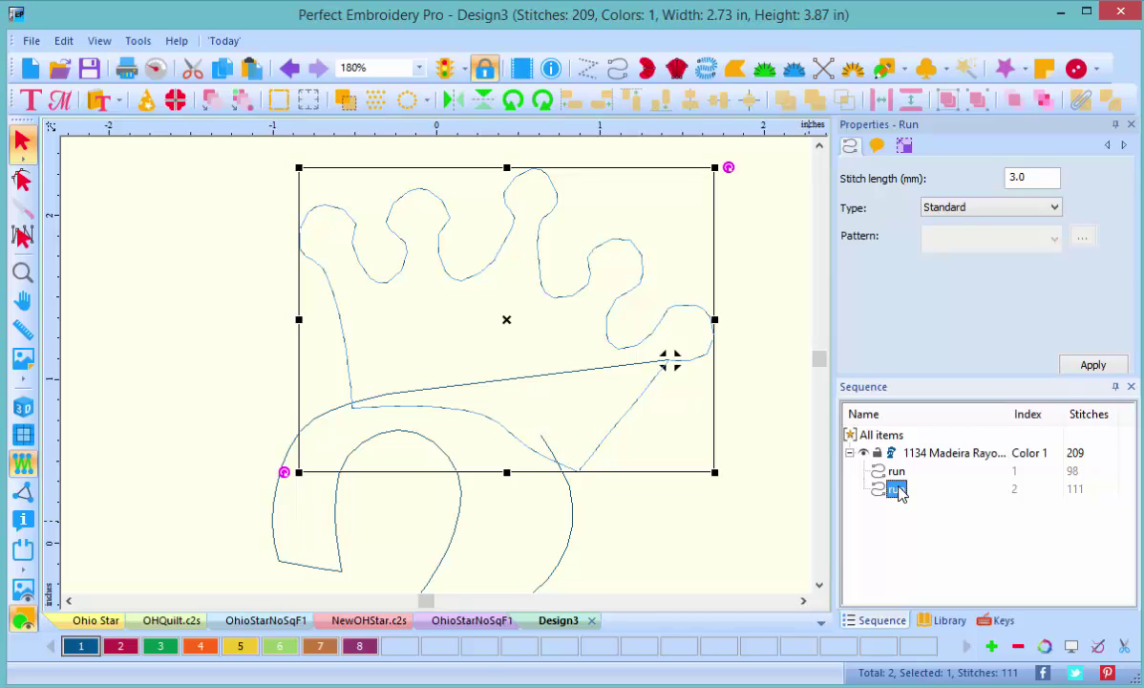
{"action": "left_click", "coordinate": [878, 146]}
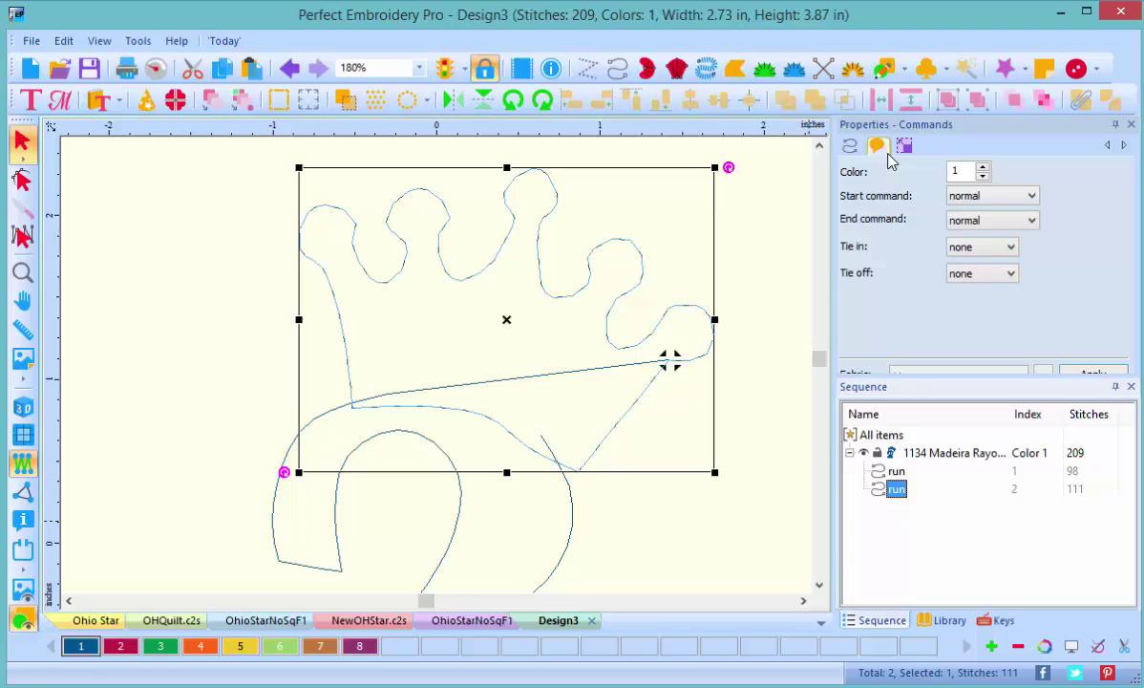
{"action": "left_click", "coordinate": [983, 167]}
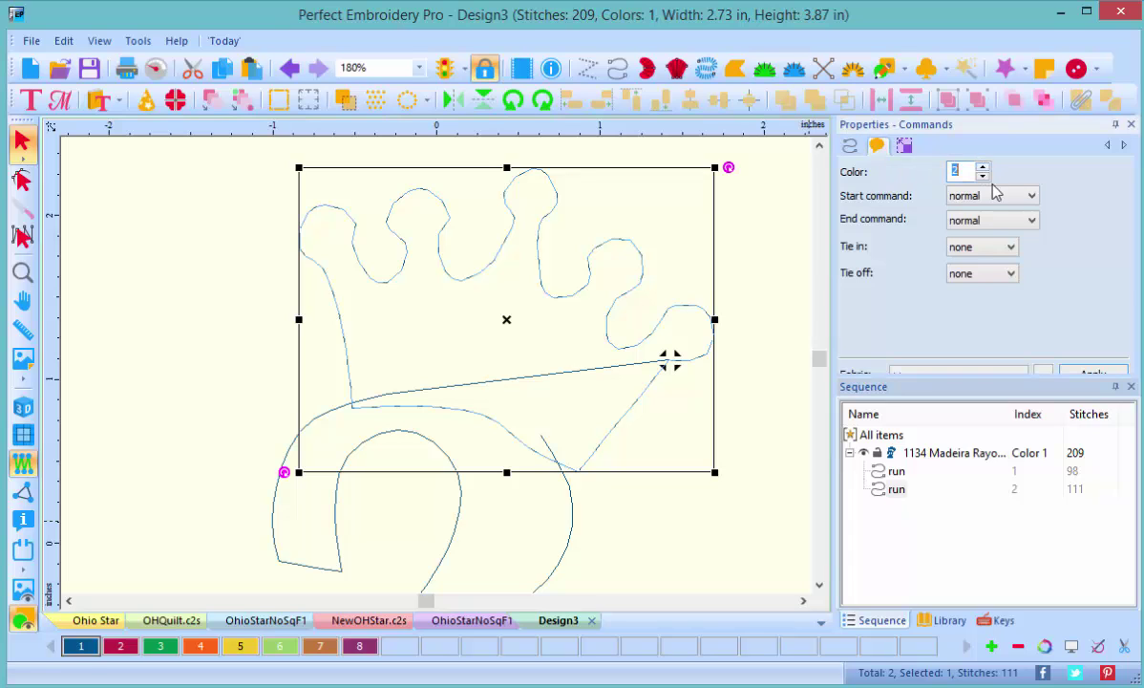
{"action": "left_click", "coordinate": [1085, 373]}
{"action": "left_click", "coordinate": [607, 536]}
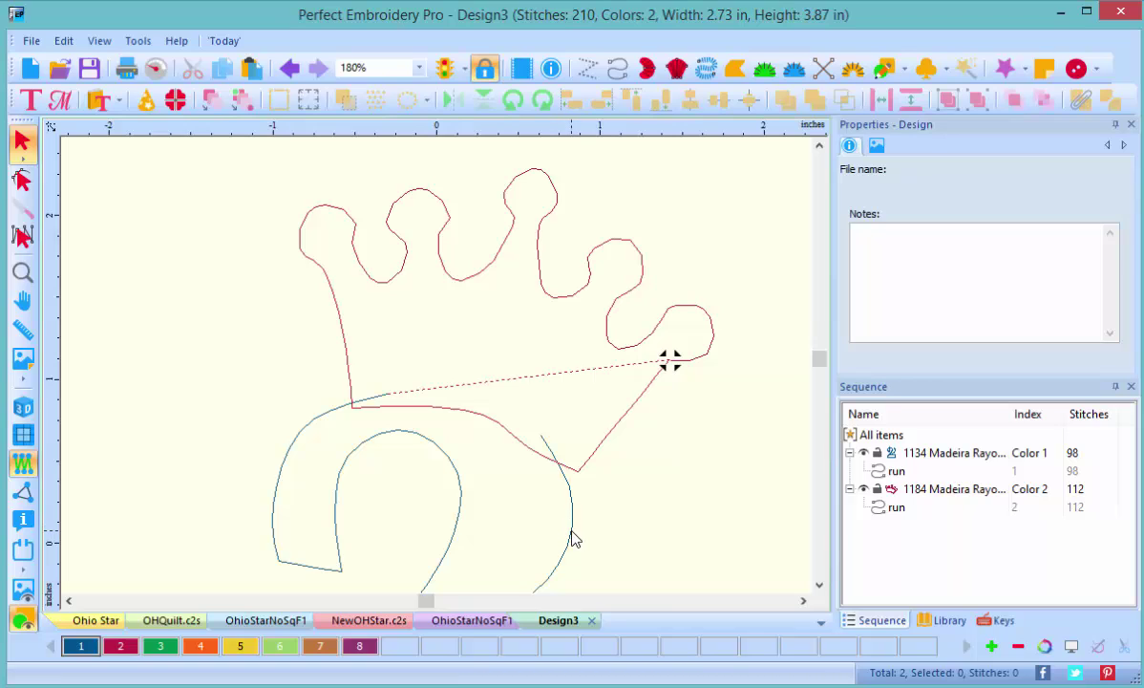
Move the numeral 2's entry point to a new spot along its outline
{"action": "left_click", "coordinate": [571, 535]}
{"action": "left_click", "coordinate": [21, 183]}
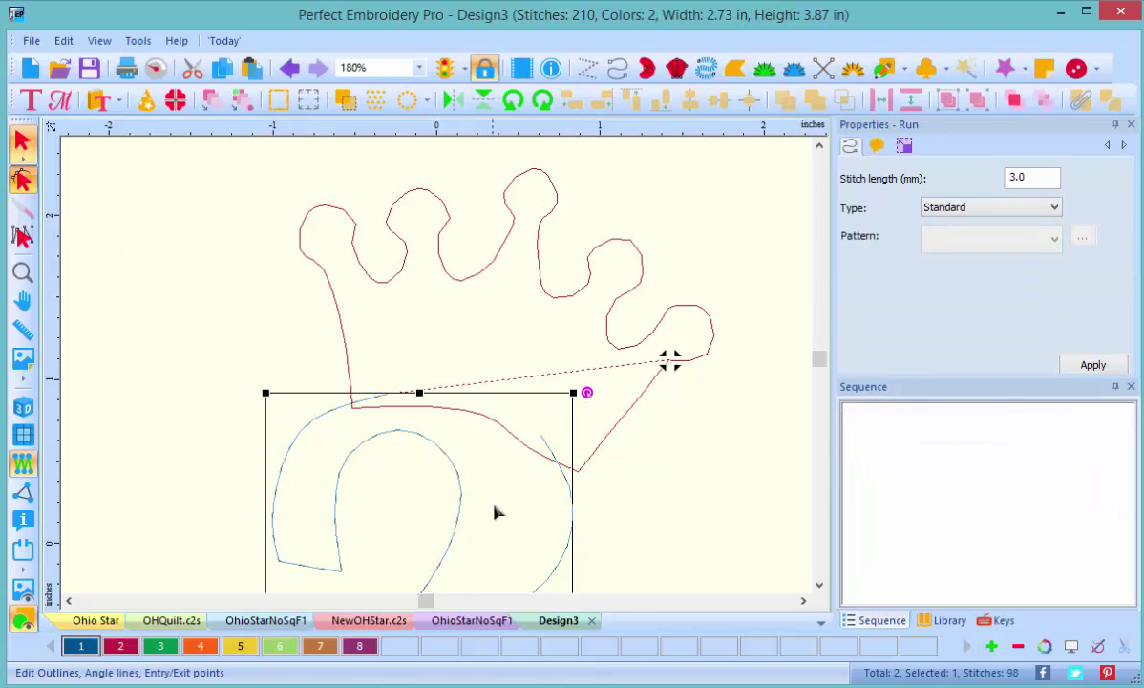
{"action": "left_click", "coordinate": [550, 455]}
{"action": "left_click", "coordinate": [558, 473]}
{"action": "left_click", "coordinate": [550, 506]}
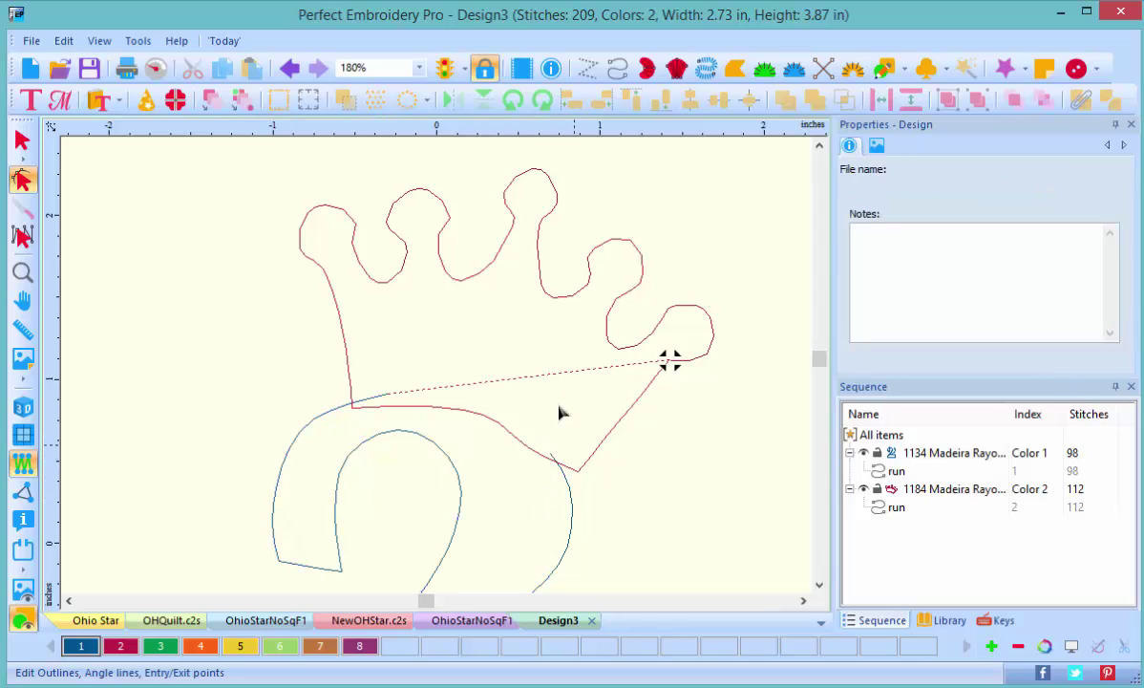
{"action": "left_click", "coordinate": [381, 401]}
{"action": "mouse_move", "coordinate": [381, 395]}
{"action": "left_mouse_down"}
{"action": "mouse_move", "coordinate": [334, 402]}
{"action": "mouse_move", "coordinate": [364, 399]}
{"action": "left_mouse_up"}
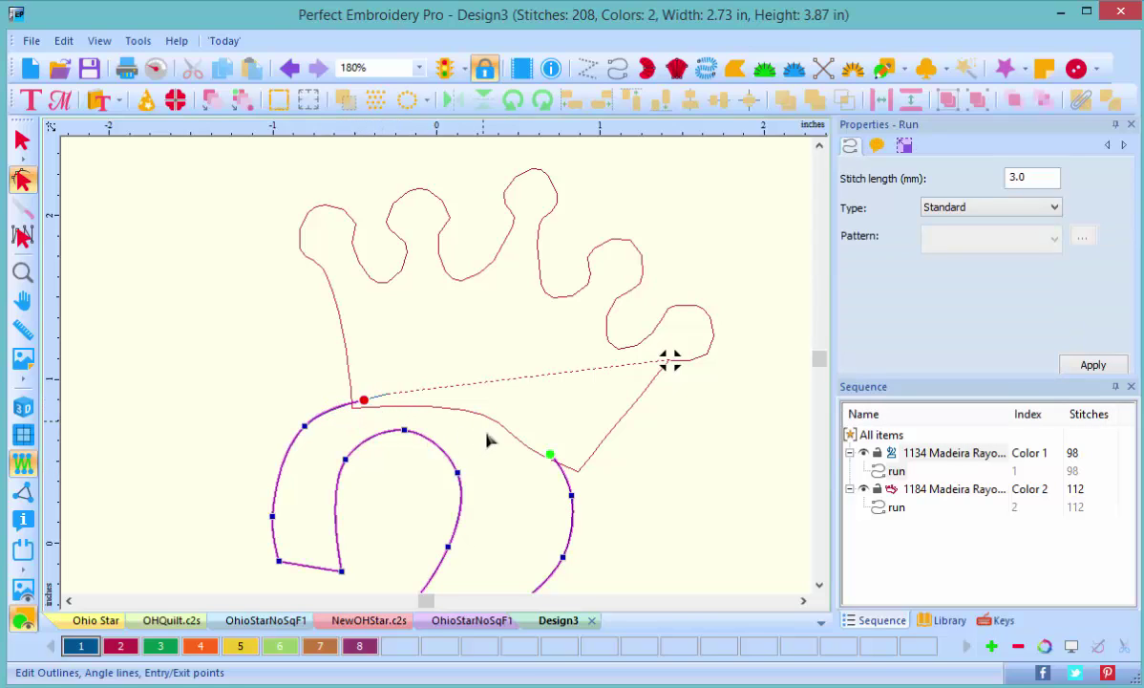
Reshape the crown run's base curve to follow the top of the 2
{"action": "left_click", "coordinate": [504, 447]}
{"action": "left_click", "coordinate": [532, 450]}
{"action": "left_click_drag", "start_coordinate": [521, 444], "coordinate": [537, 458]}
Smooth the crown's lobe curves by dragging several nodes and their Bezier handles
{"action": "left_click", "coordinate": [484, 417]}
{"action": "mouse_move", "coordinate": [489, 427]}
{"action": "left_mouse_down"}
{"action": "mouse_move", "coordinate": [513, 427]}
{"action": "mouse_move", "coordinate": [482, 418]}
{"action": "left_mouse_up"}
{"action": "left_click", "coordinate": [467, 430]}
{"action": "left_click", "coordinate": [451, 229]}
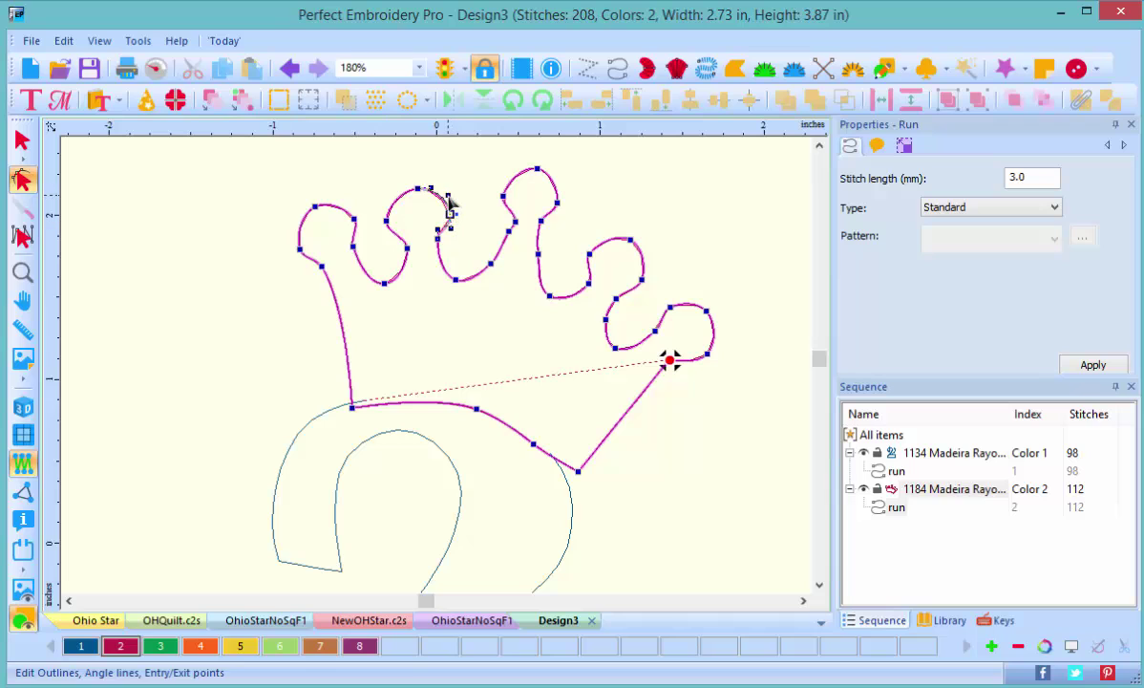
{"action": "left_click_drag", "start_coordinate": [449, 213], "coordinate": [452, 209]}
{"action": "left_click", "coordinate": [354, 219]}
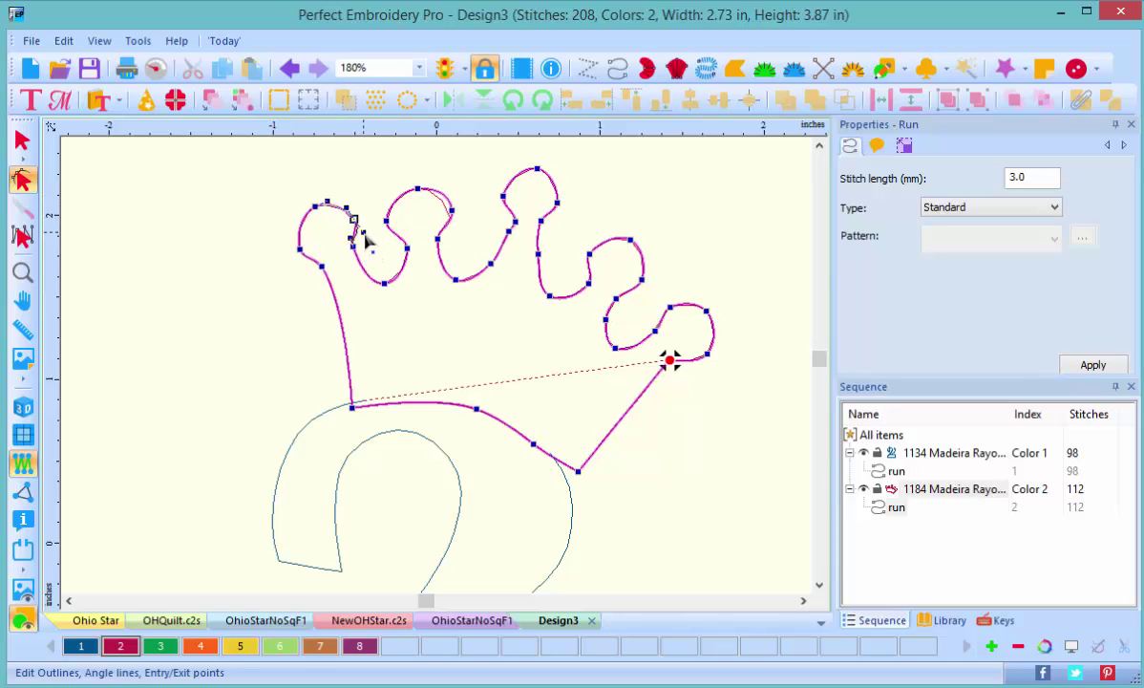
{"action": "left_click_drag", "start_coordinate": [350, 215], "coordinate": [345, 210]}
{"action": "left_click", "coordinate": [499, 250]}
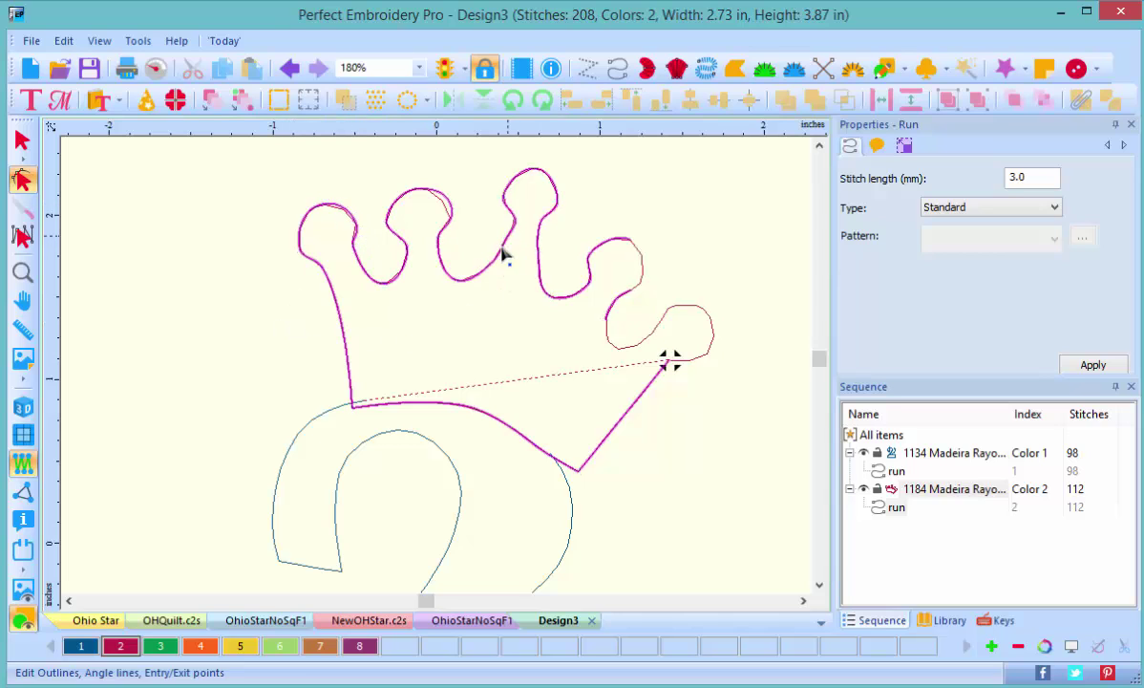
{"action": "left_click", "coordinate": [417, 341]}
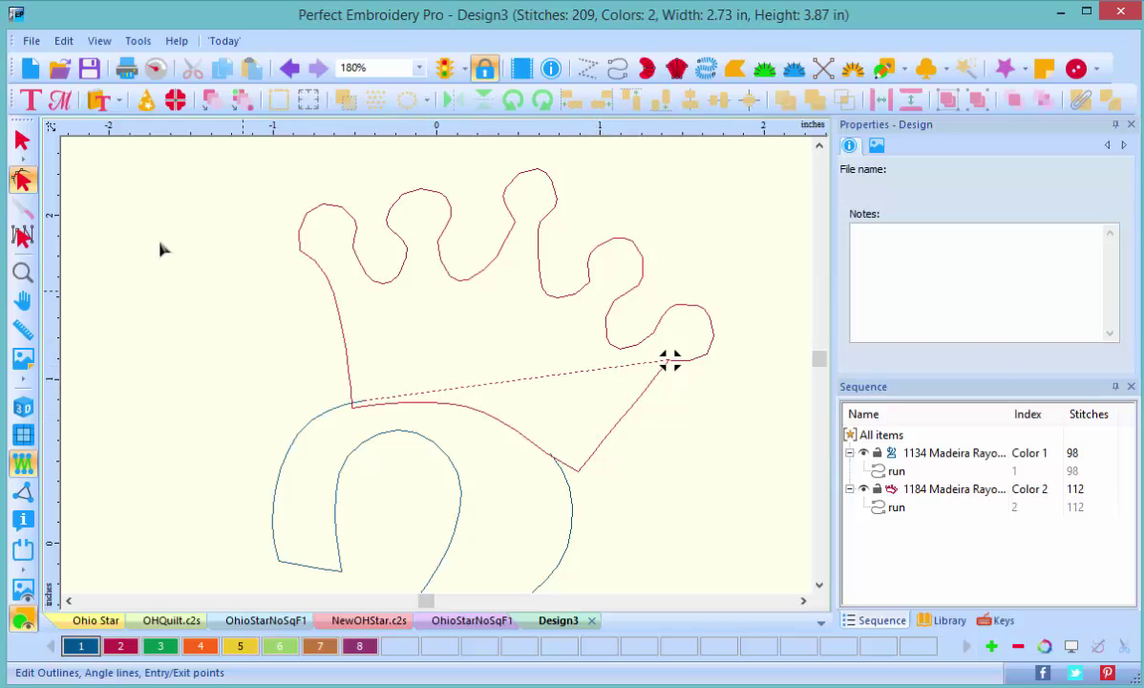
Zoom out and convert the numeral 2 to a satin appliqué via Convert To > Applique
{"action": "left_click", "coordinate": [22, 141]}
{"action": "scroll", "coordinate": [655, 478], "scroll_direction": "down", "scroll_amount": 1}
{"action": "scroll", "coordinate": [655, 477], "scroll_direction": "down", "scroll_amount": 2}
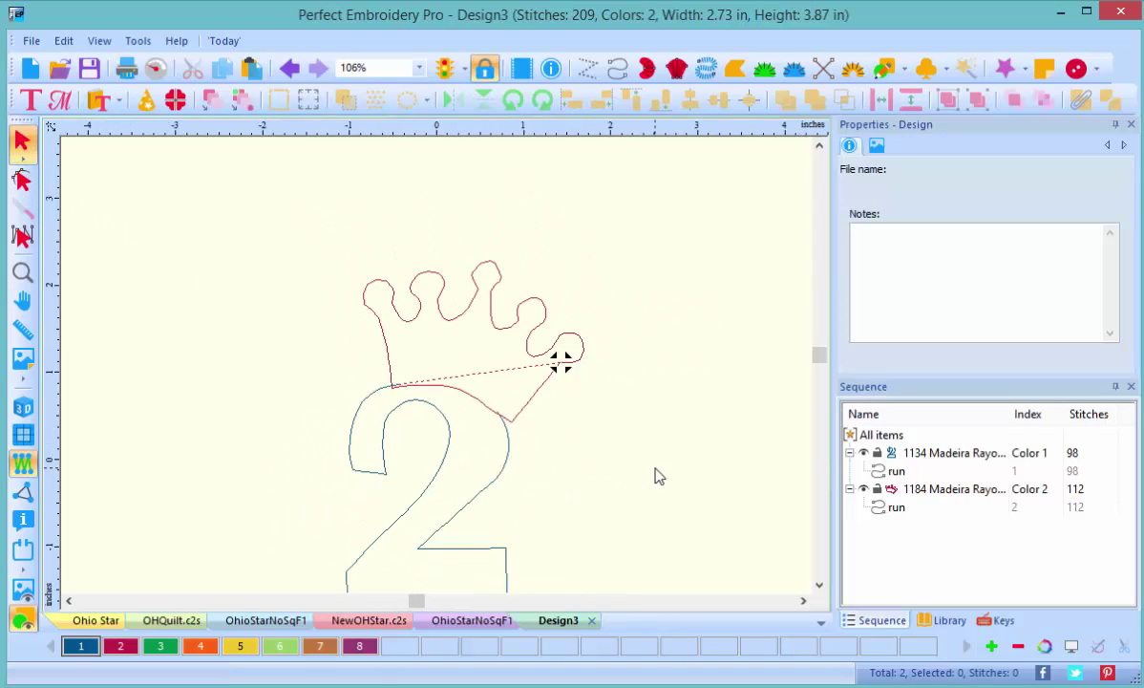
{"action": "left_click", "coordinate": [483, 485]}
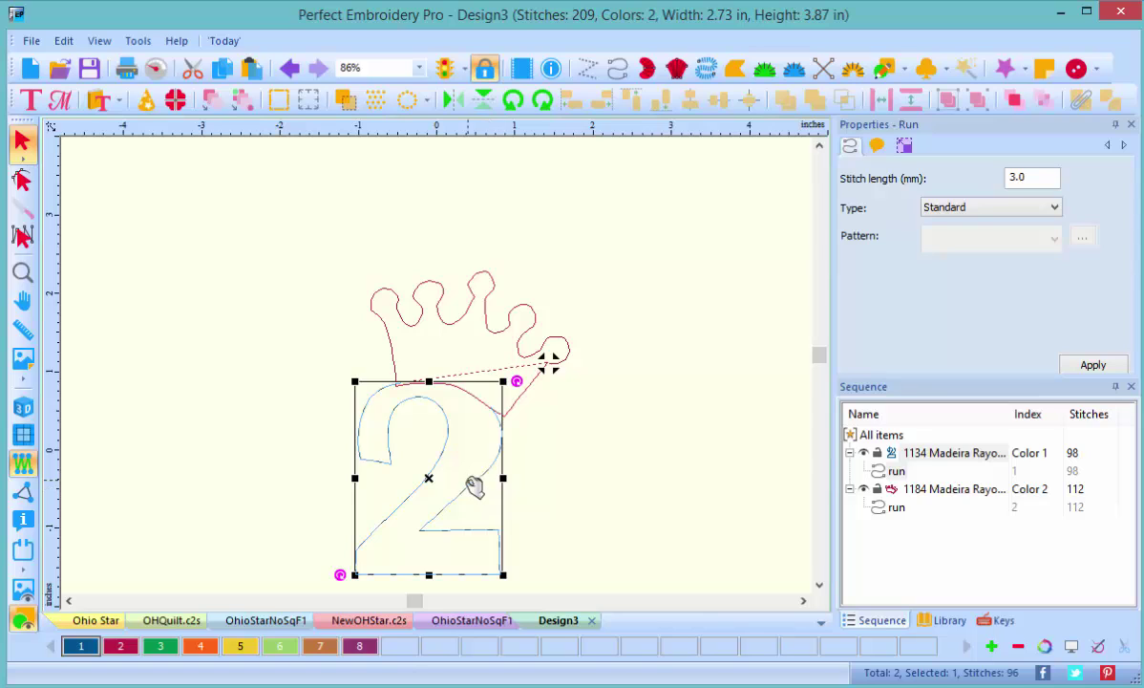
{"action": "right_click", "coordinate": [471, 480]}
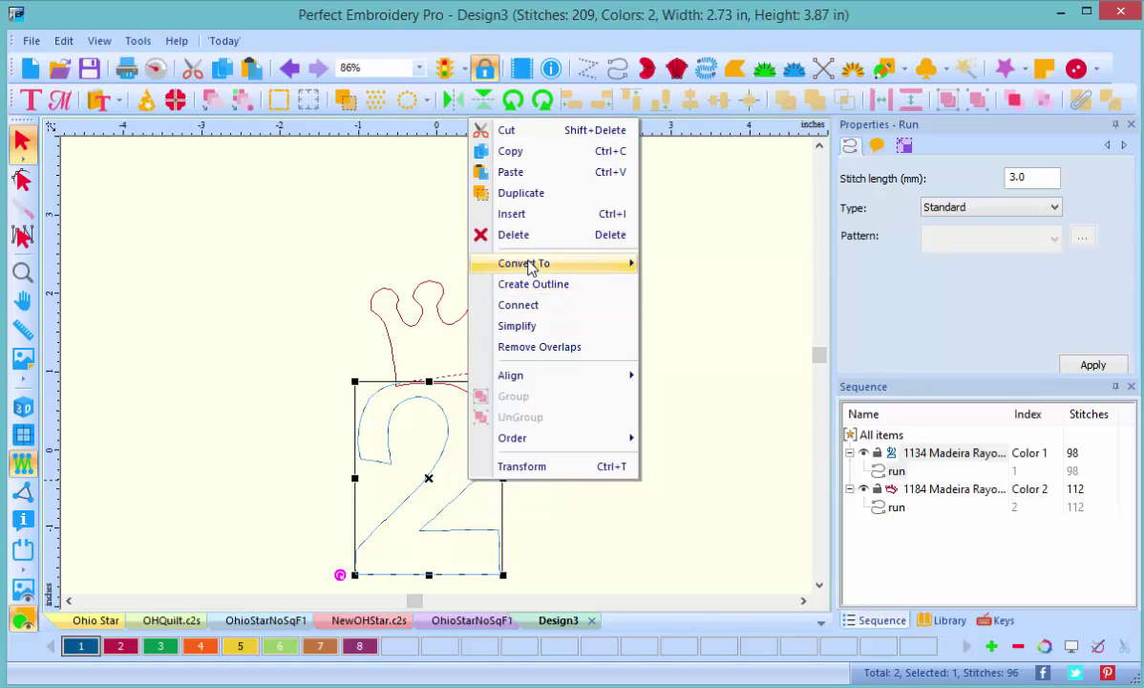
{"action": "mouse_move", "coordinate": [528, 265]}
{"action": "left_click", "coordinate": [696, 369]}
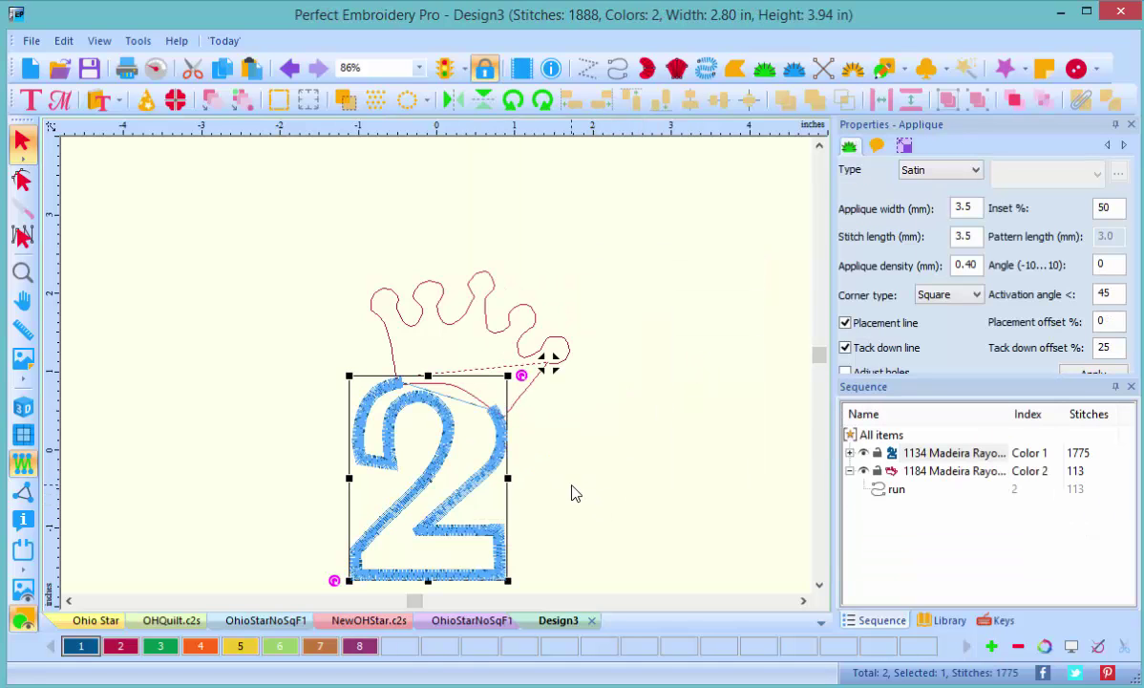
Convert the crown run to a satin appliqué via Convert To > Applique, then deselect it
{"action": "left_click", "coordinate": [538, 380]}
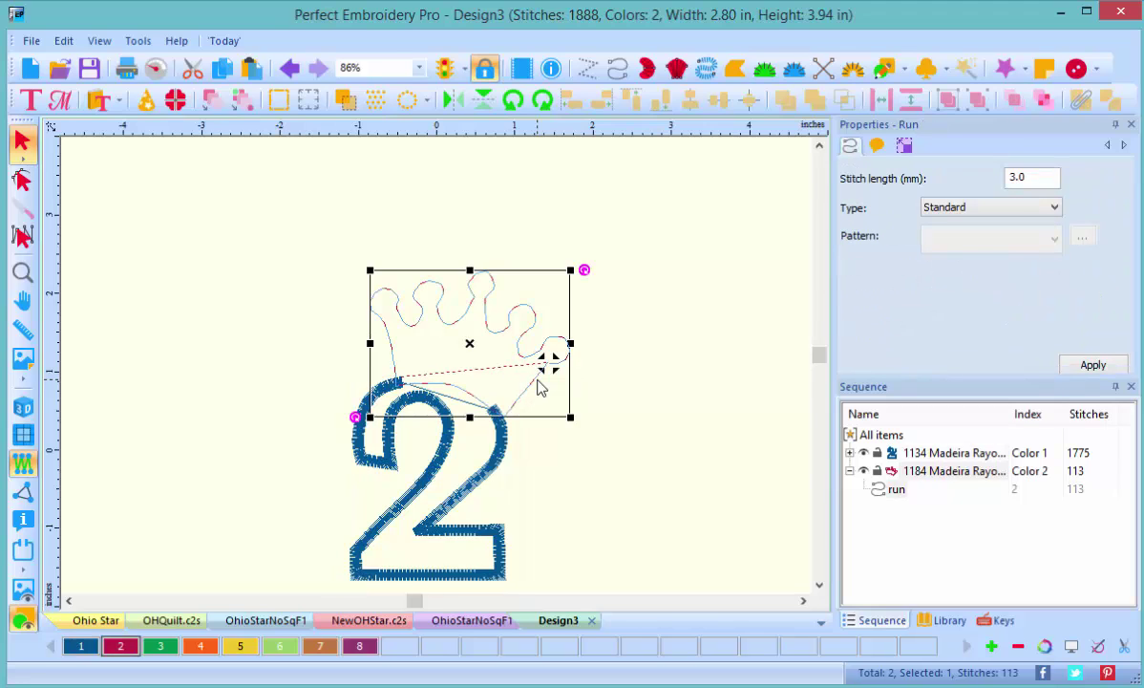
{"action": "right_click", "coordinate": [538, 387]}
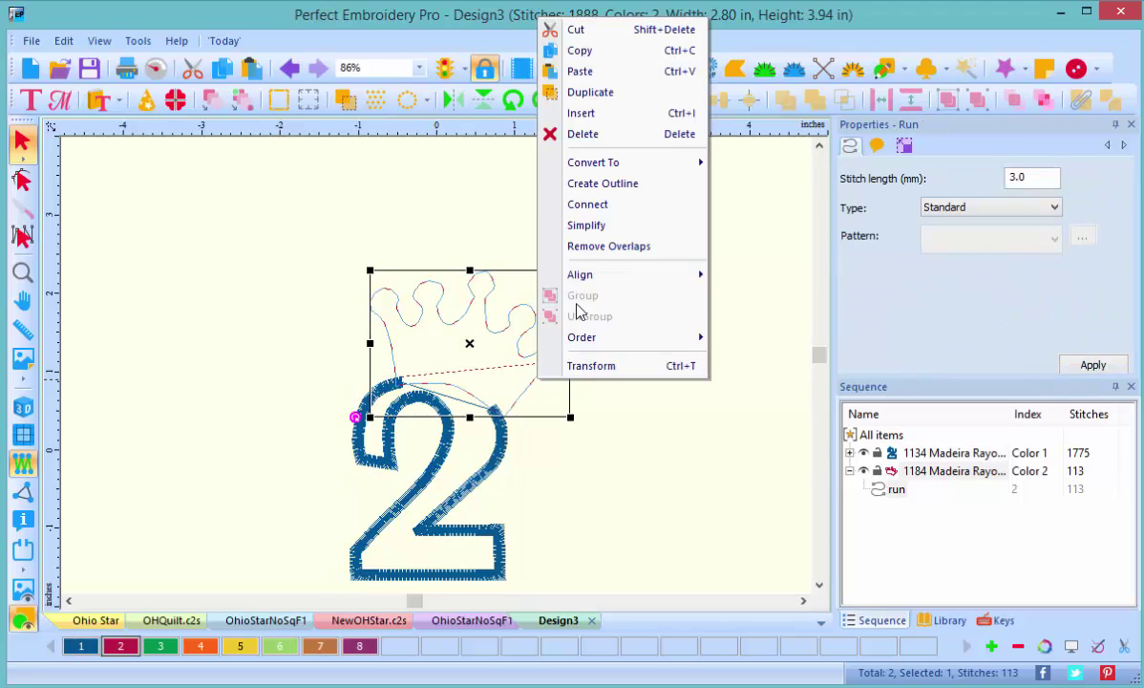
{"action": "mouse_move", "coordinate": [630, 170]}
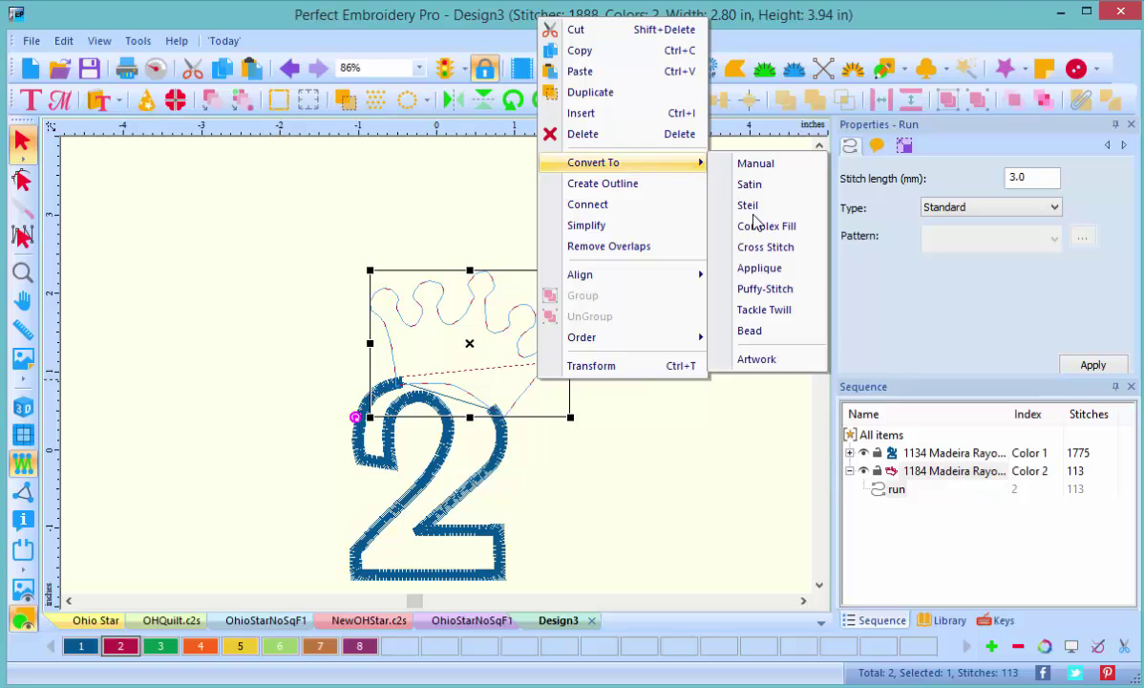
{"action": "left_click", "coordinate": [759, 265]}
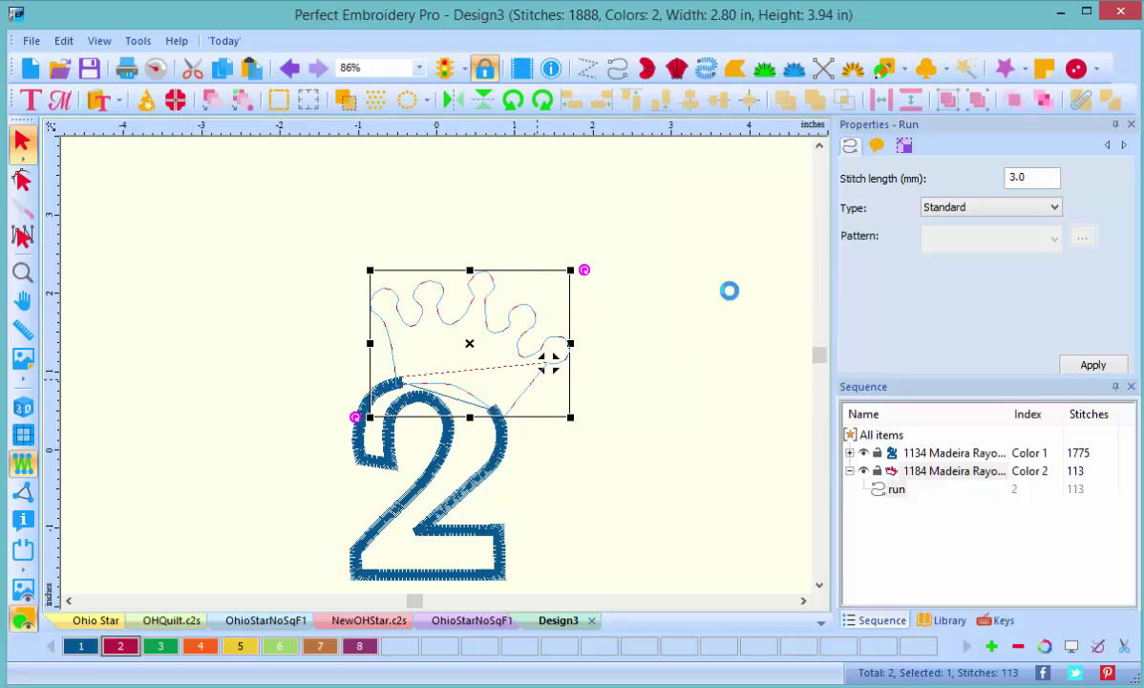
{"action": "left_click", "coordinate": [628, 422]}
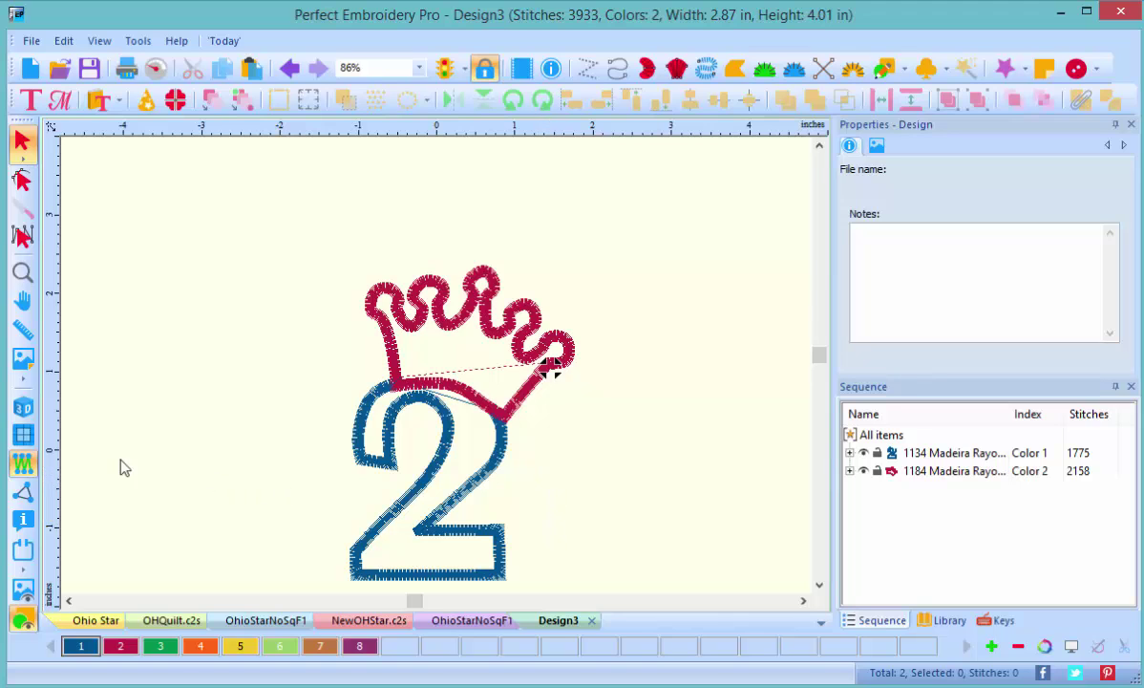
Render the design in realistic 3D and zoom in on the pink crown above the blue 2
{"action": "left_click", "coordinate": [23, 407]}
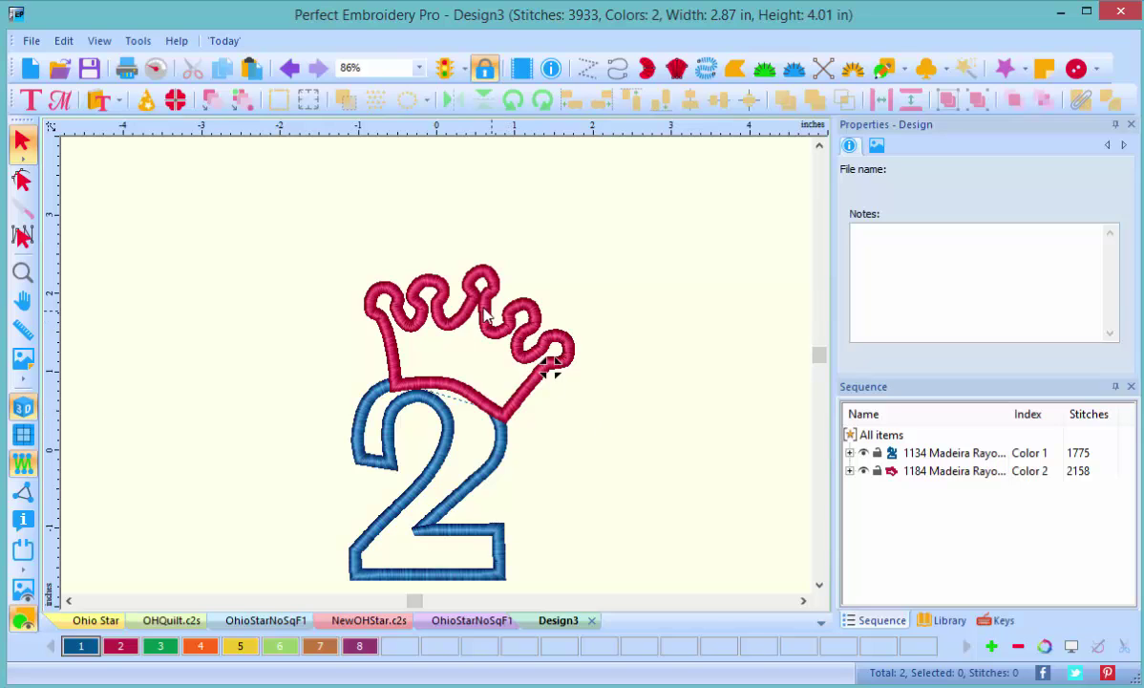
{"action": "scroll", "coordinate": [480, 313], "scroll_direction": "up", "scroll_amount": 1}
{"action": "scroll", "coordinate": [480, 313], "scroll_direction": "up", "scroll_amount": 5}
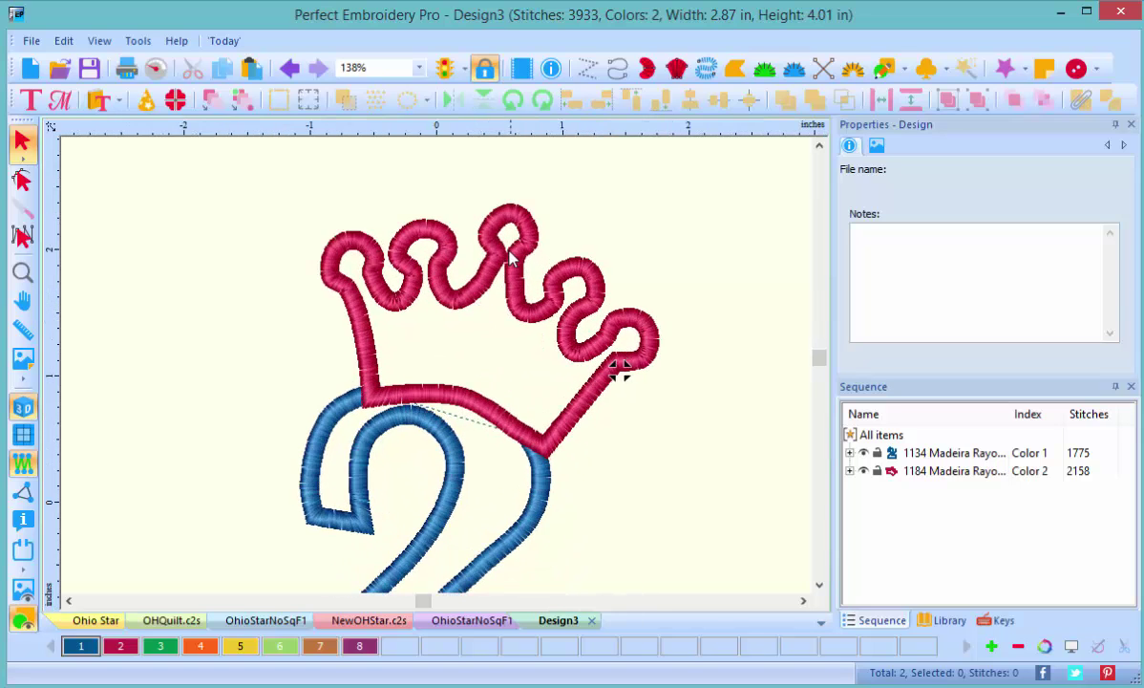
Reshape the crown's centre lobe by editing its outline nodes
{"action": "left_click", "coordinate": [28, 180]}
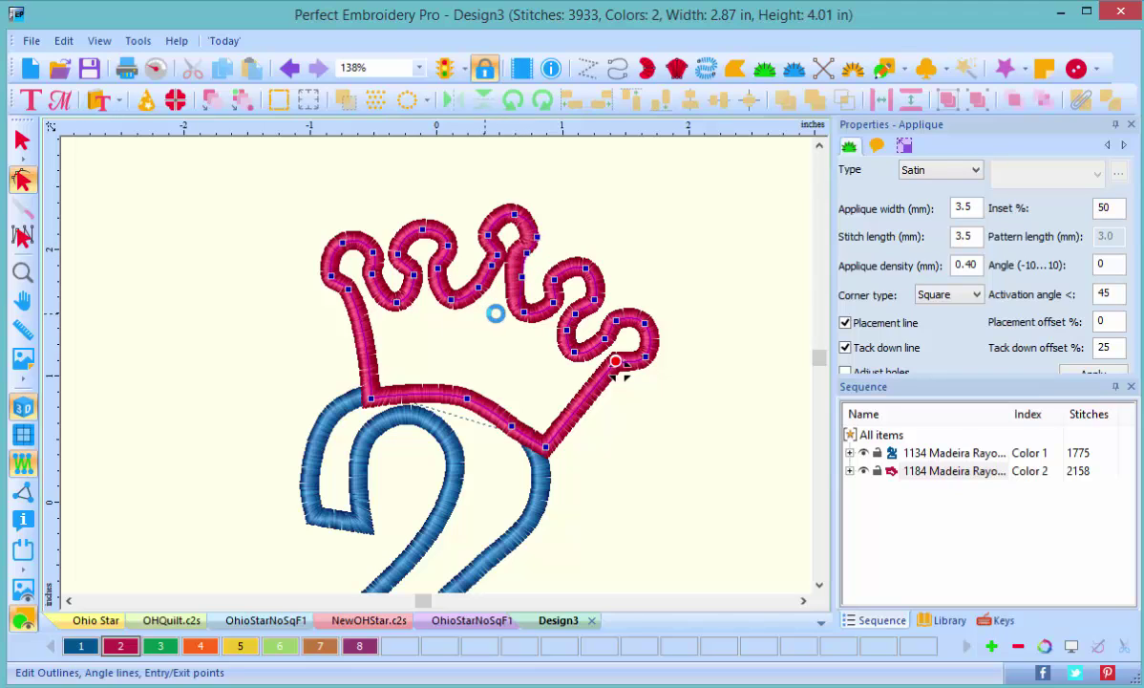
{"action": "left_click", "coordinate": [500, 288]}
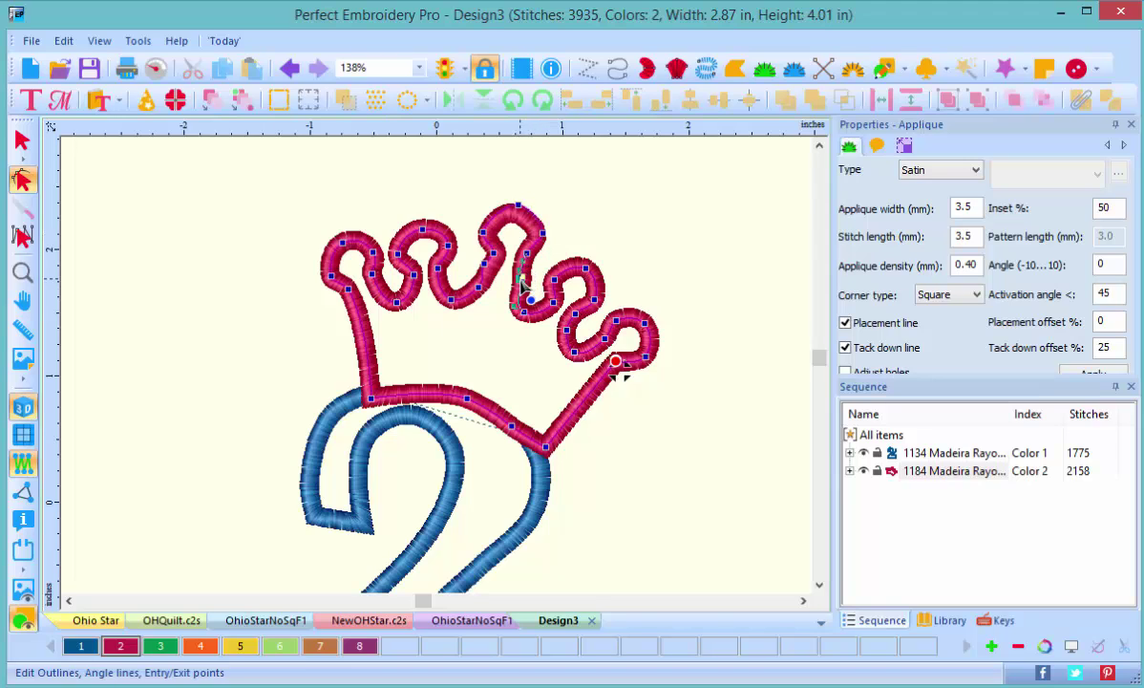
{"action": "left_click", "coordinate": [599, 233]}
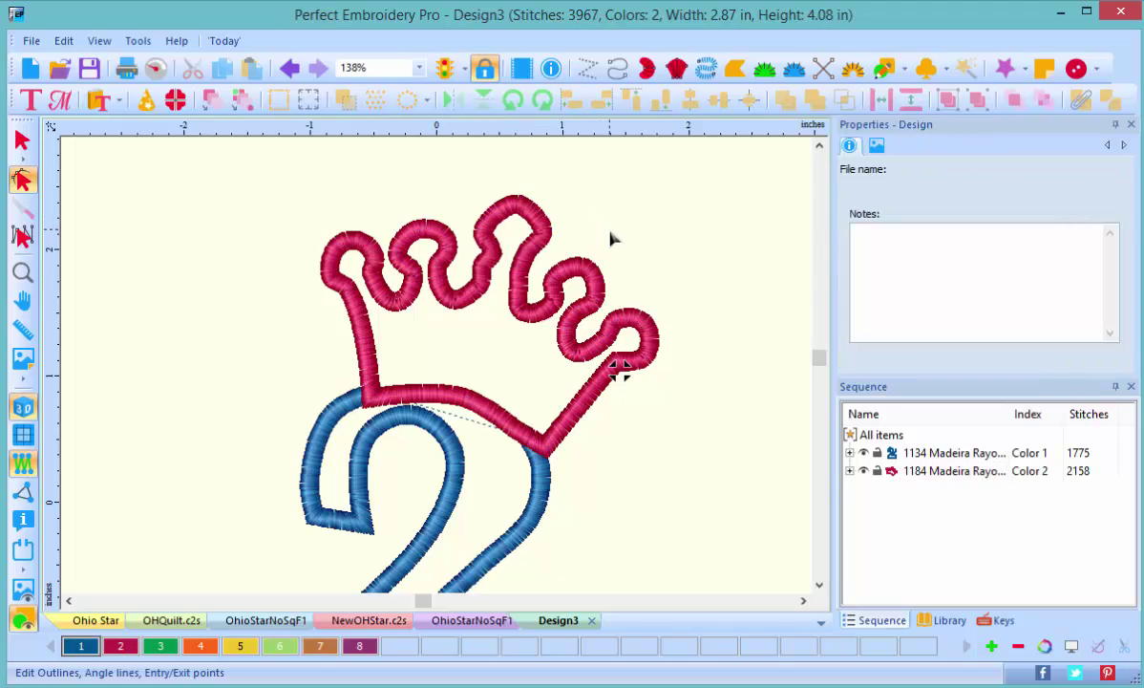
Delete one node from the crown outline, leaving the design at 2.87 × 4.08 in
{"action": "left_click", "coordinate": [482, 274]}
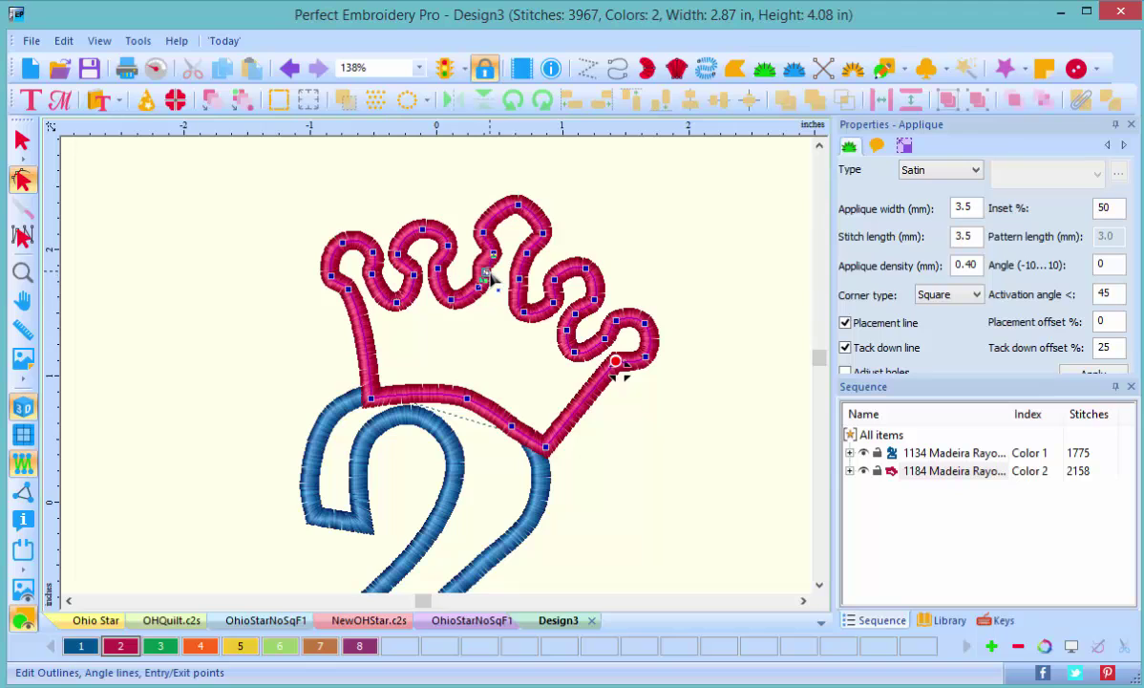
{"action": "right_click", "coordinate": [486, 275]}
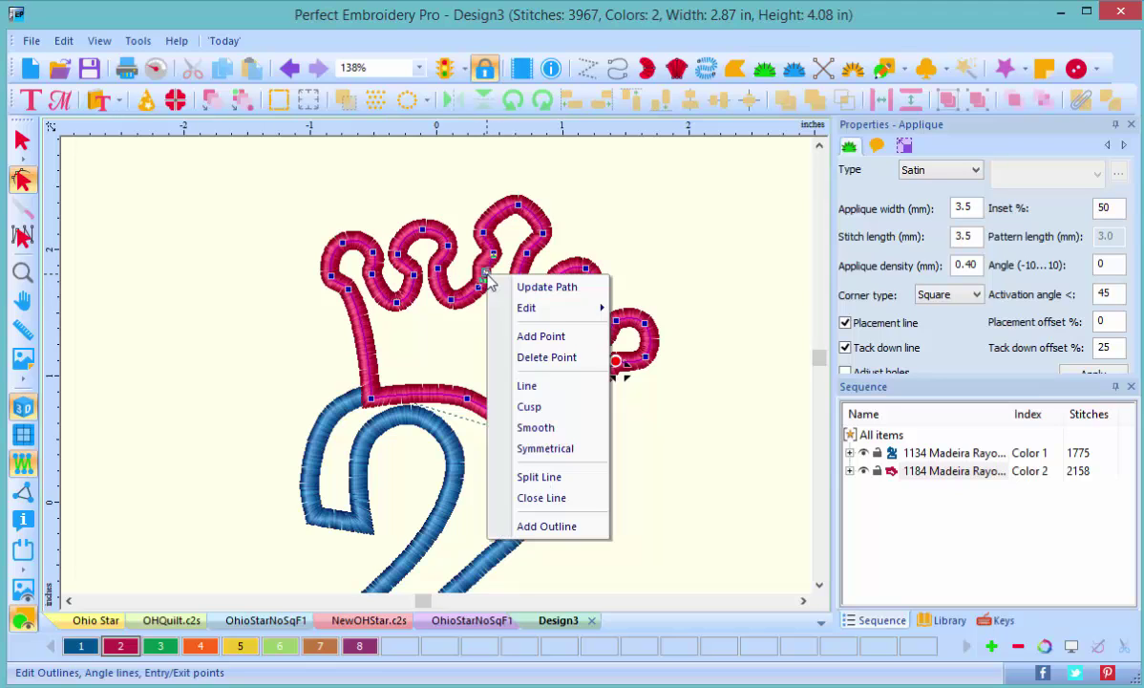
{"action": "left_click", "coordinate": [535, 360]}
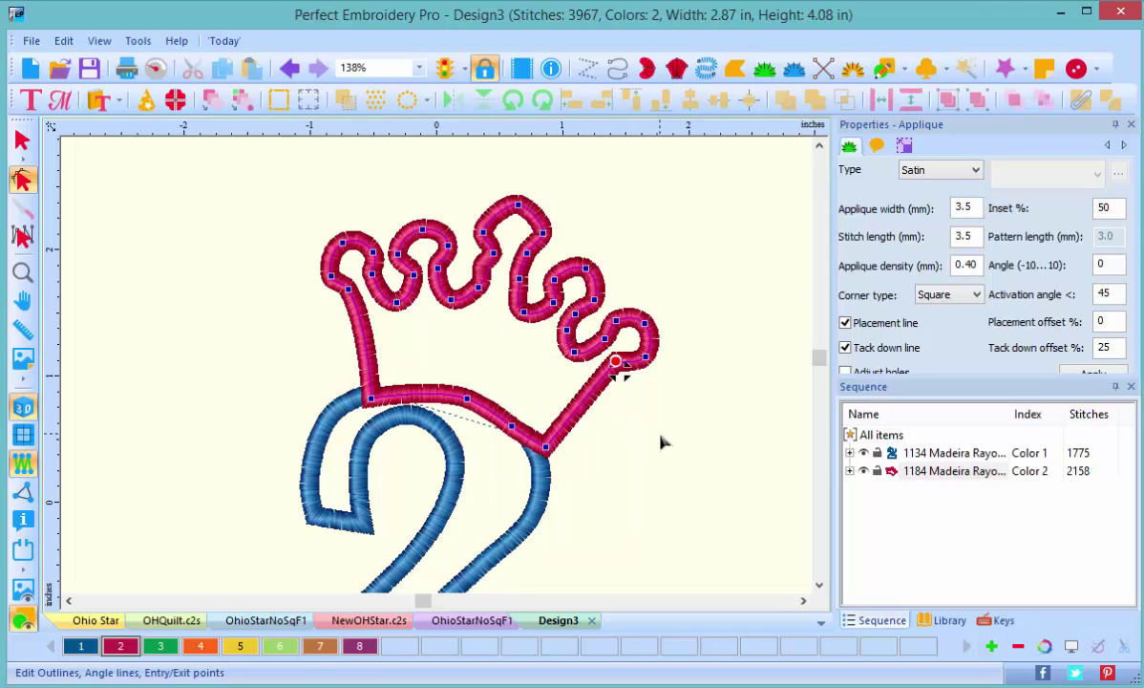
Finish outline editing so the crown stitches regenerate, bringing Design3 to 3952 stitches
{"action": "key", "text": "Escape"}
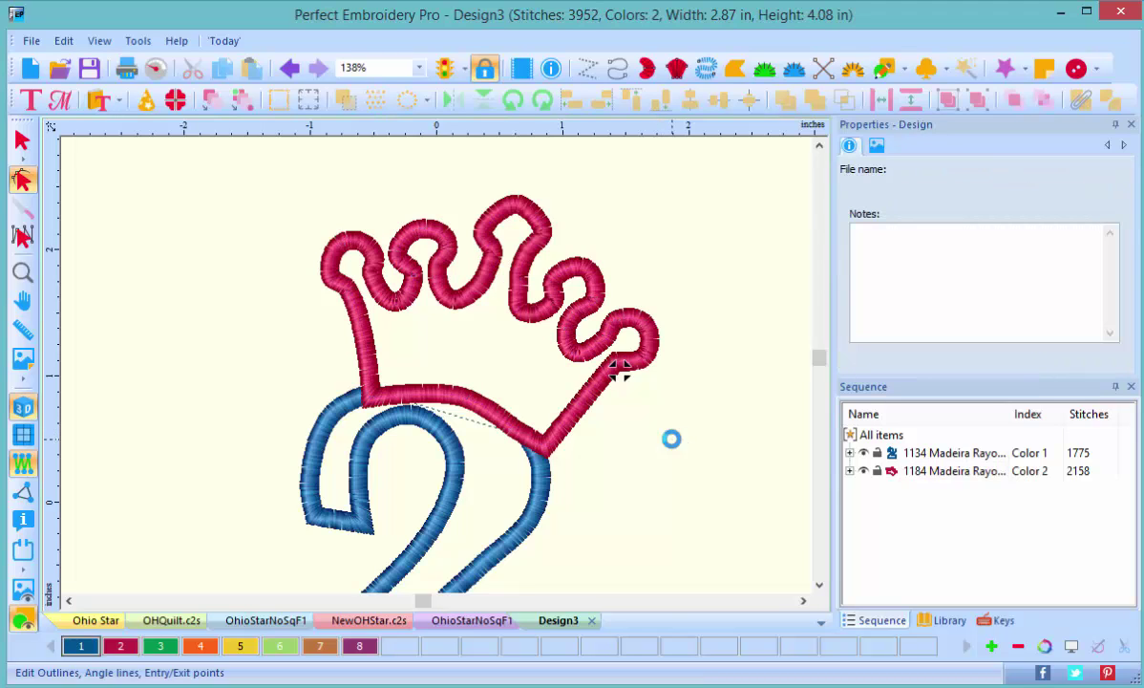